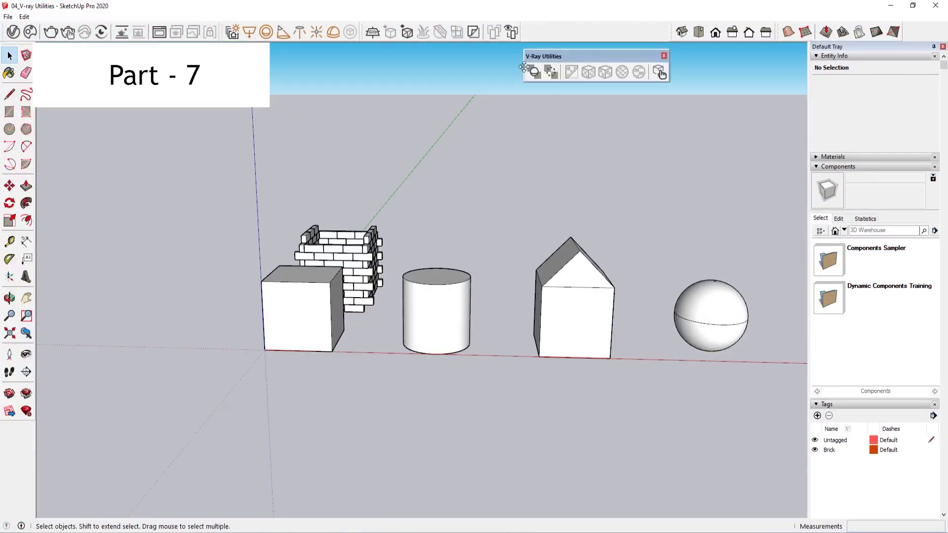
Step: Drag the V-Ray Utilities toolbar off the top row so it floats over the viewport
{"action": "left_click_drag", "start_coordinate": [524, 27], "coordinate": [167, 120]}
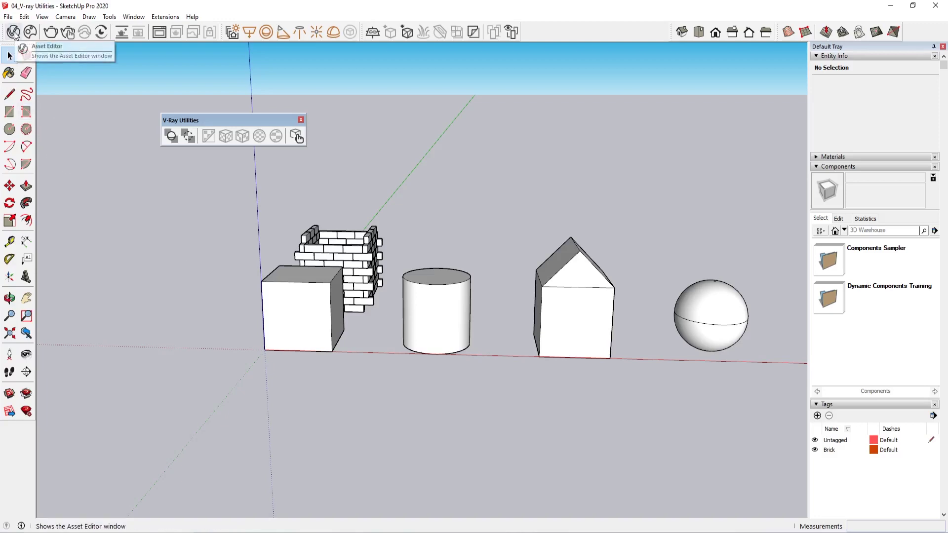
Step: Add Laminate_A01_120cm from the Wood & Laminate library in the V-Ray Asset Editor, then select the cube
{"action": "left_click_drag", "start_coordinate": [189, 121], "coordinate": [517, 82]}
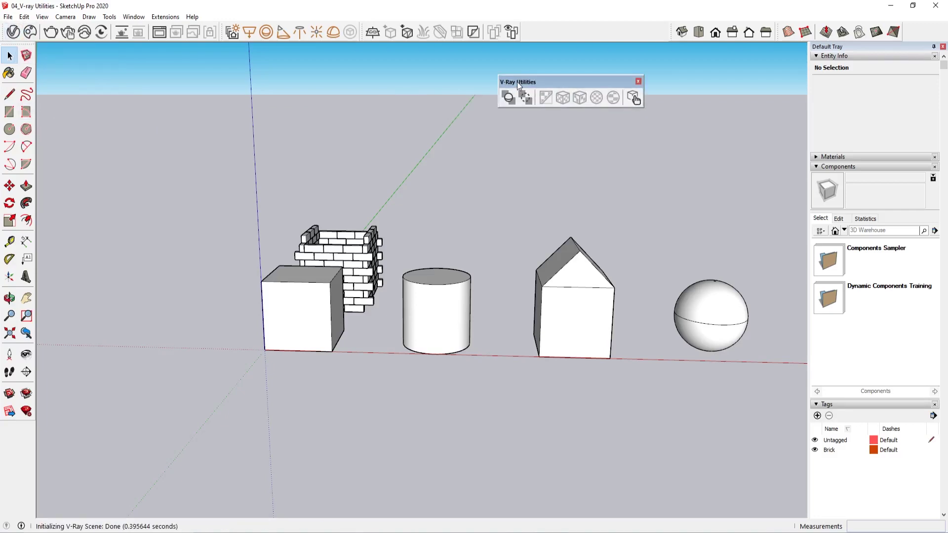
{"action": "left_click_drag", "start_coordinate": [109, 97], "coordinate": [283, 94]}
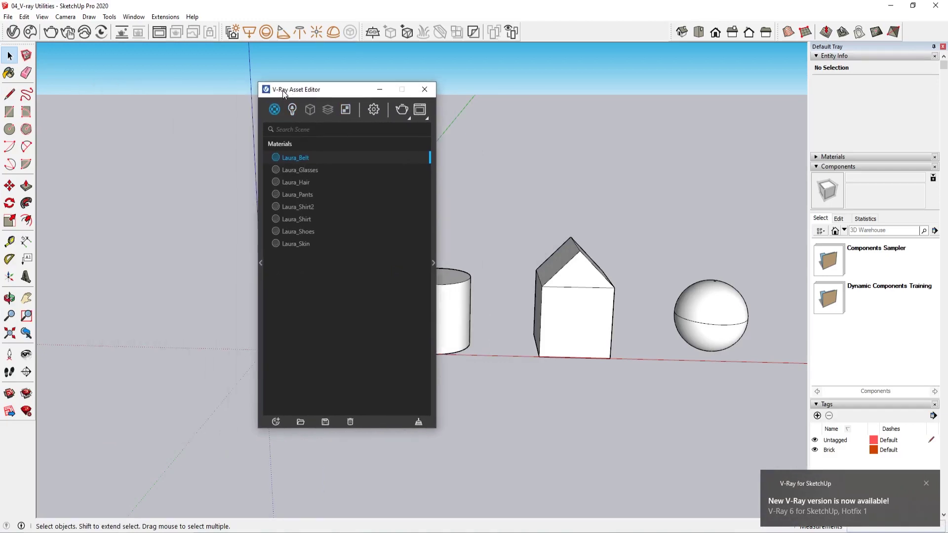
{"action": "left_click", "coordinate": [260, 134]}
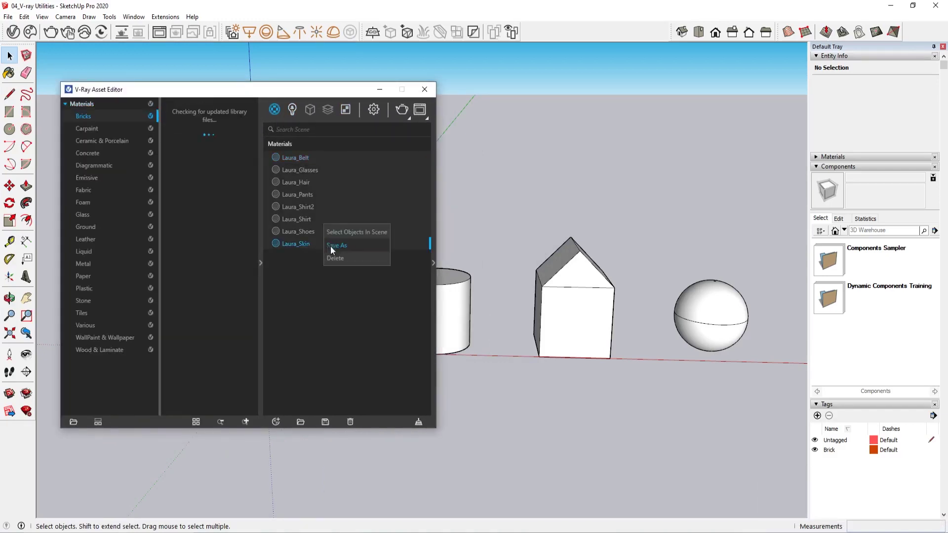
{"action": "left_click", "coordinate": [99, 350]}
{"action": "left_click", "coordinate": [260, 263]}
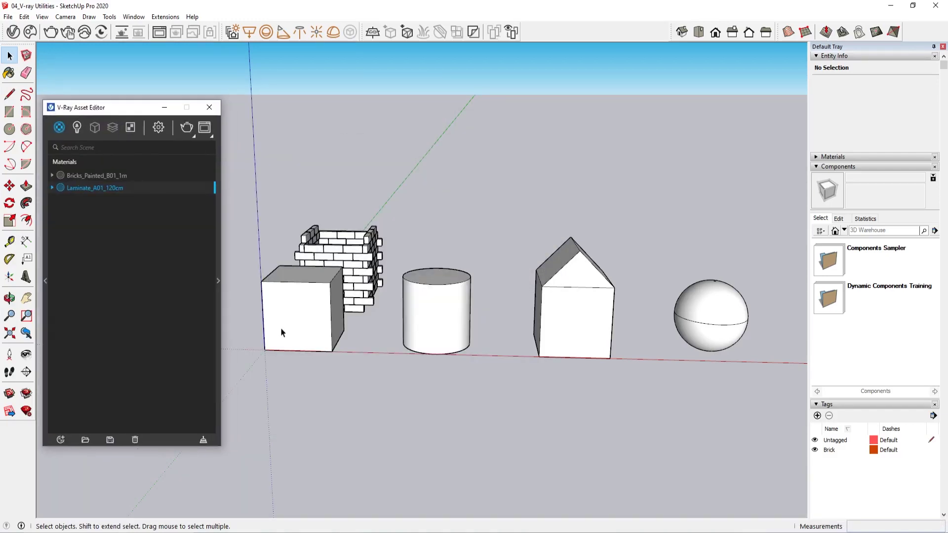
{"action": "triple_click", "coordinate": [285, 333]}
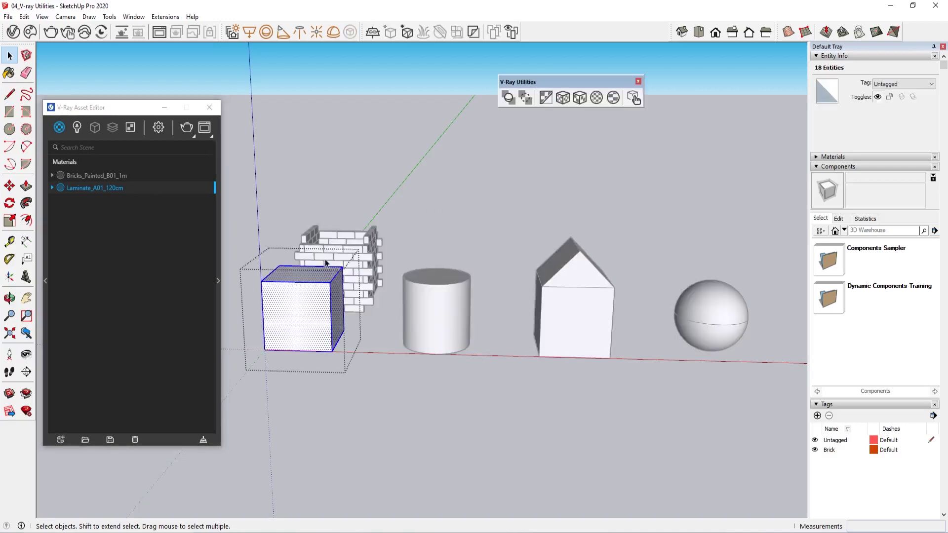
Step: Dock the V-Ray Utilities toolbar and apply Laminate_A01_120cm to the selected cube
{"action": "left_click_drag", "start_coordinate": [513, 82], "coordinate": [532, 31]}
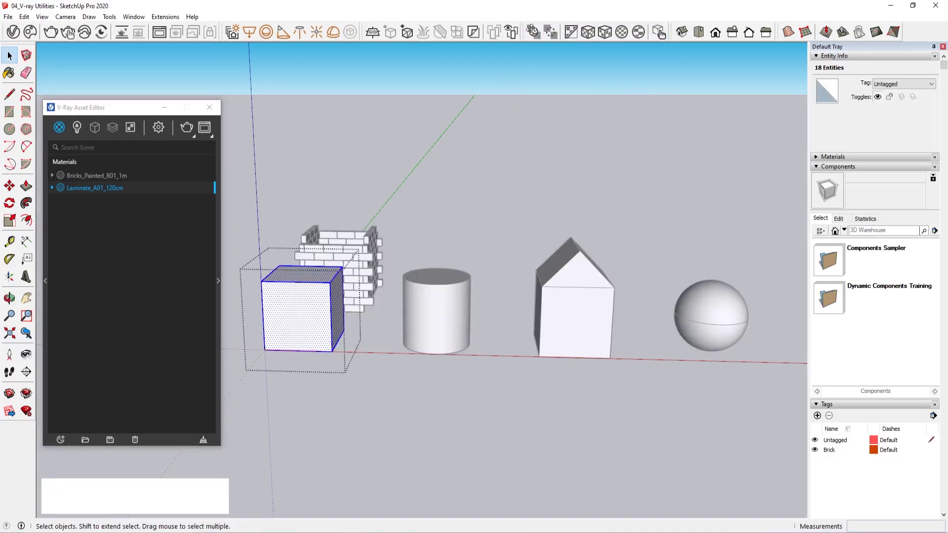
{"action": "right_click", "coordinate": [138, 187]}
{"action": "mouse_move", "coordinate": [157, 218]}
{"action": "left_click", "coordinate": [158, 207]}
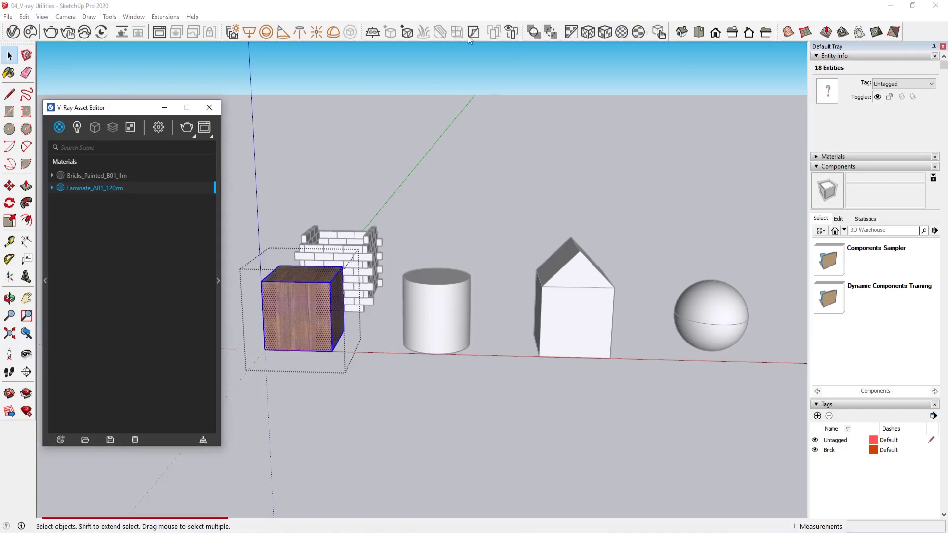
Step: Set the laminate's texture width to 120cm in the Materials editor
{"action": "left_click", "coordinate": [830, 157]}
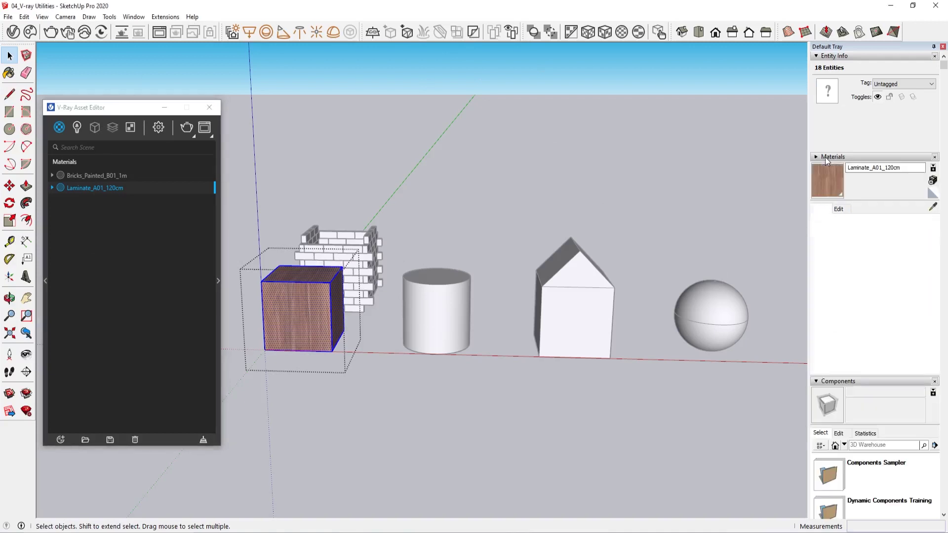
{"action": "left_click", "coordinate": [839, 208]}
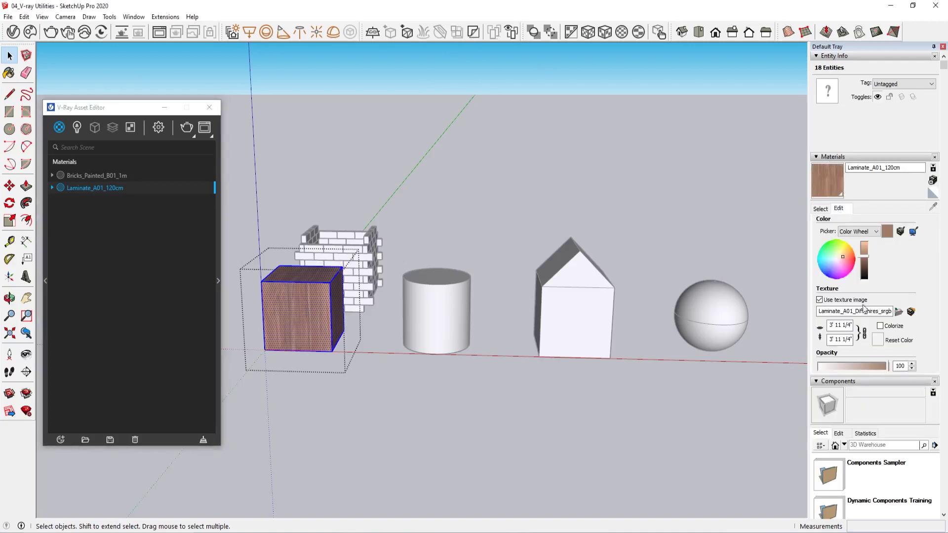
{"action": "double_click", "coordinate": [838, 326]}
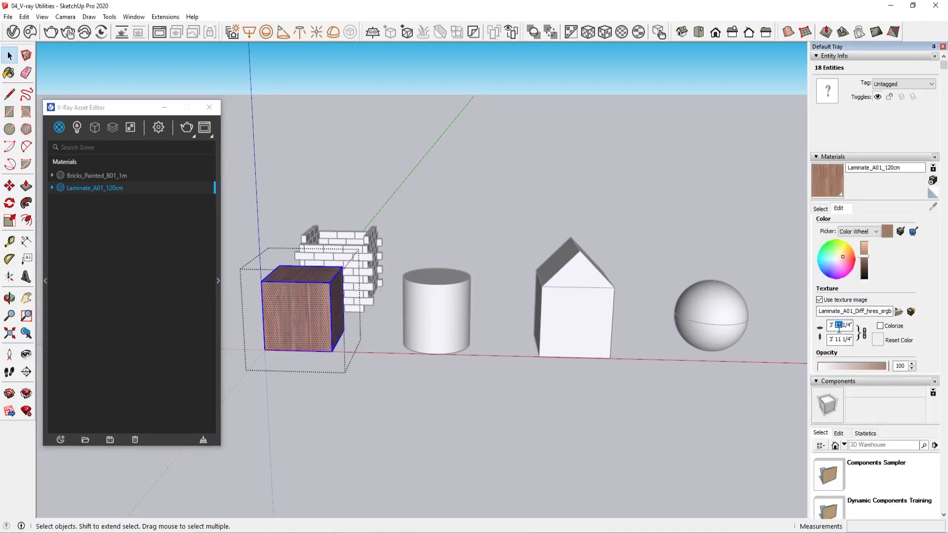
{"action": "type", "text": "120"}
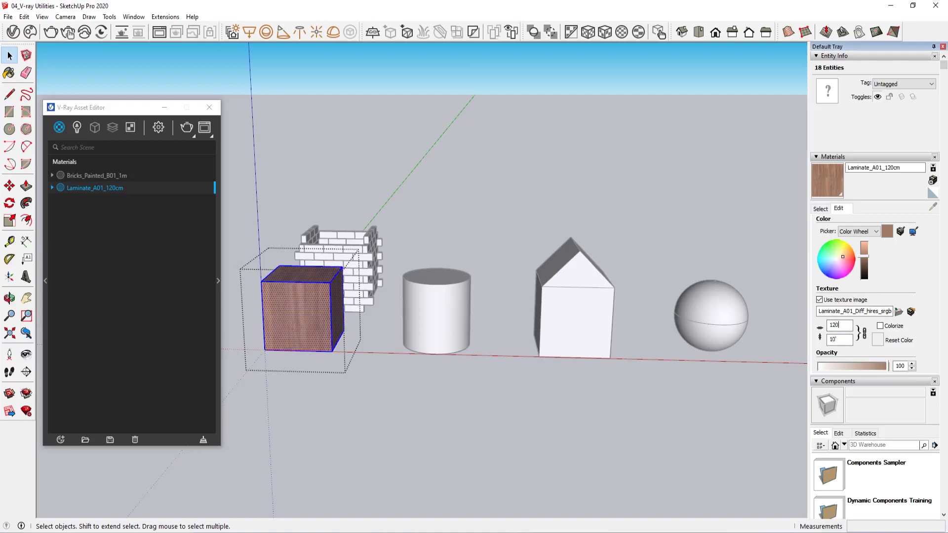
{"action": "type", "text": "cm"}
{"action": "left_click", "coordinate": [512, 218]}
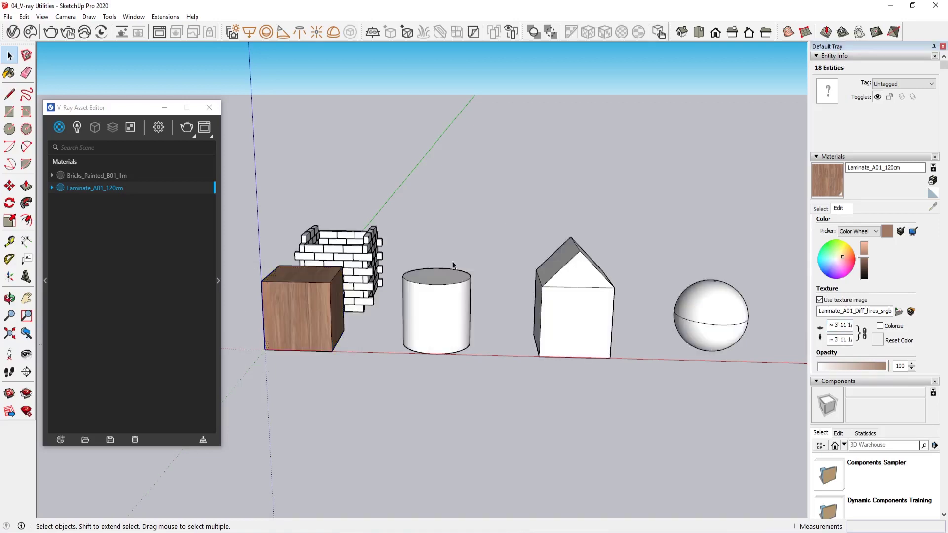
{"action": "scroll", "coordinate": [476, 318], "scroll_direction": "up", "scroll_amount": 3}
{"action": "scroll", "coordinate": [493, 326], "scroll_direction": "up", "scroll_amount": 2}
{"action": "scroll", "coordinate": [503, 332], "scroll_direction": "up", "scroll_amount": 2}
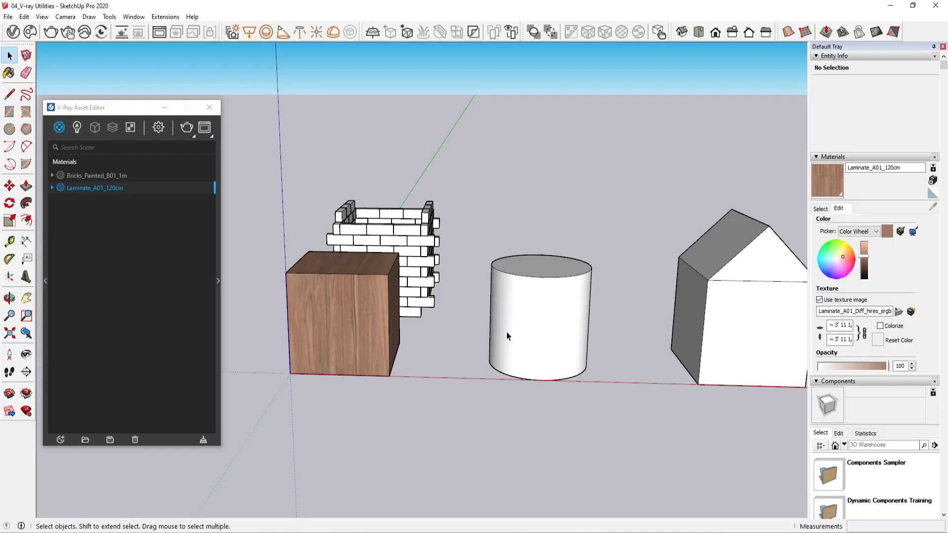
Step: Apply Bricks_Painted_B01_1m to all geometry inside the cylinder group
{"action": "double_click", "coordinate": [533, 322]}
{"action": "key", "text": "ctrl+a"}
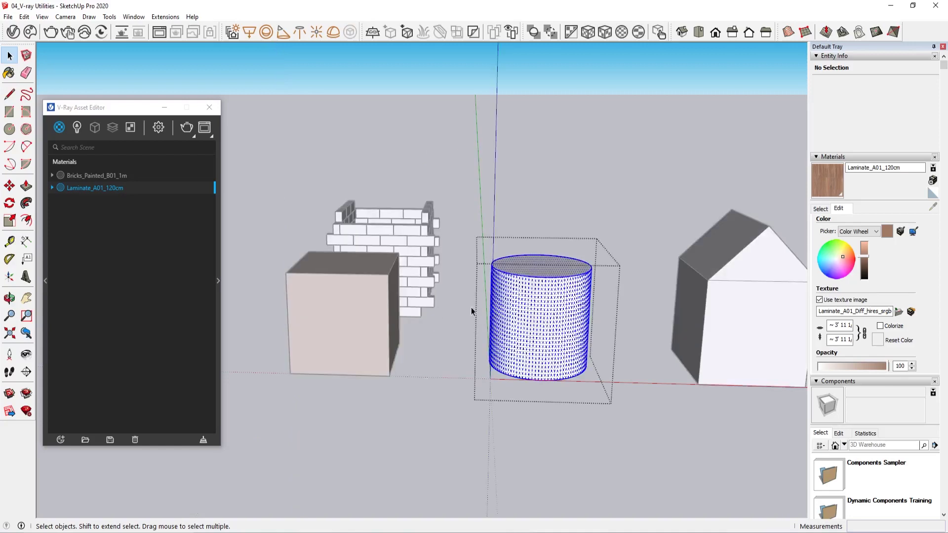
{"action": "left_click", "coordinate": [133, 175]}
{"action": "right_click", "coordinate": [137, 176]}
{"action": "left_click", "coordinate": [155, 207]}
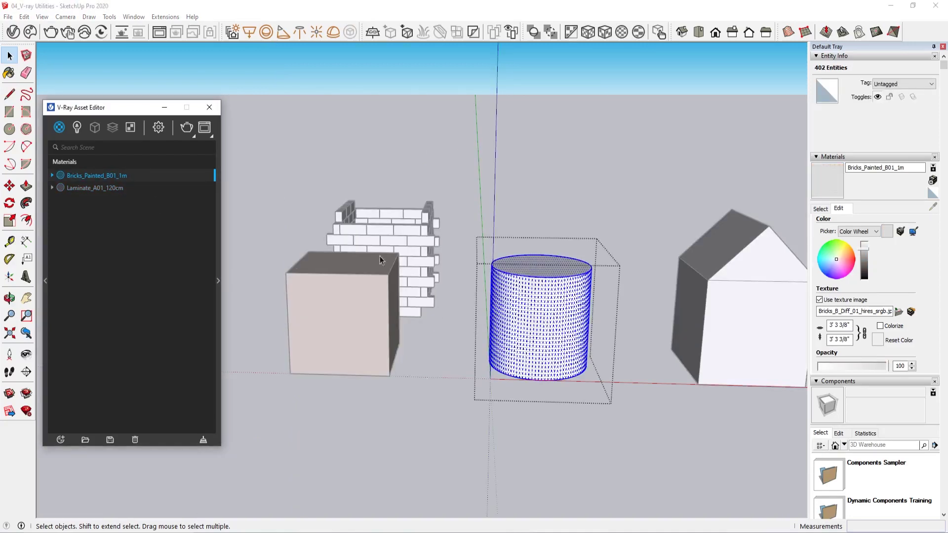
{"action": "left_click", "coordinate": [644, 194]}
Step: Select the whole cylinder and apply Laminate_A01_120cm to it
{"action": "scroll", "coordinate": [558, 302], "scroll_direction": "up", "scroll_amount": 3}
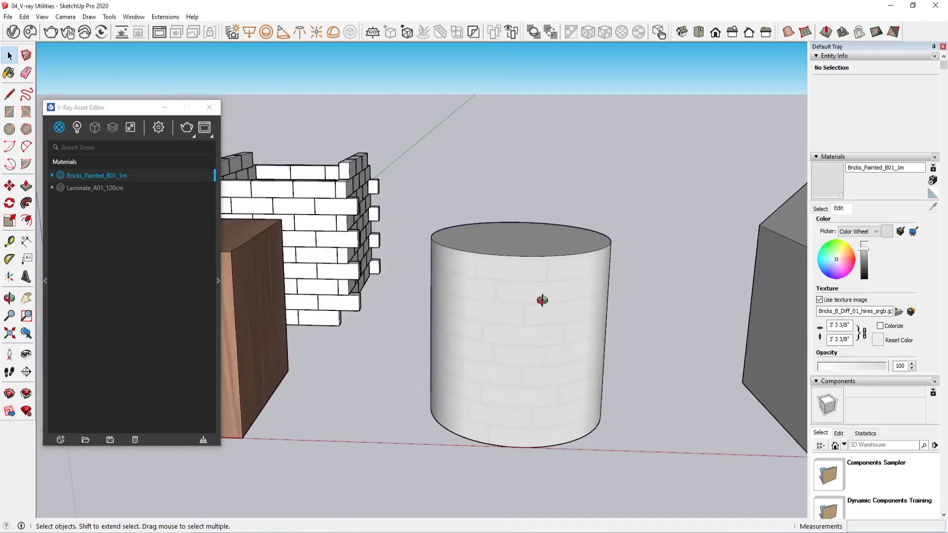
{"action": "mouse_move", "coordinate": [539, 296]}
{"action": "middle_mouse_down"}
{"action": "mouse_move", "coordinate": [511, 433]}
{"action": "mouse_move", "coordinate": [523, 426]}
{"action": "mouse_move", "coordinate": [550, 235]}
{"action": "middle_mouse_up"}
{"action": "scroll", "coordinate": [519, 422], "scroll_direction": "down", "scroll_amount": 3}
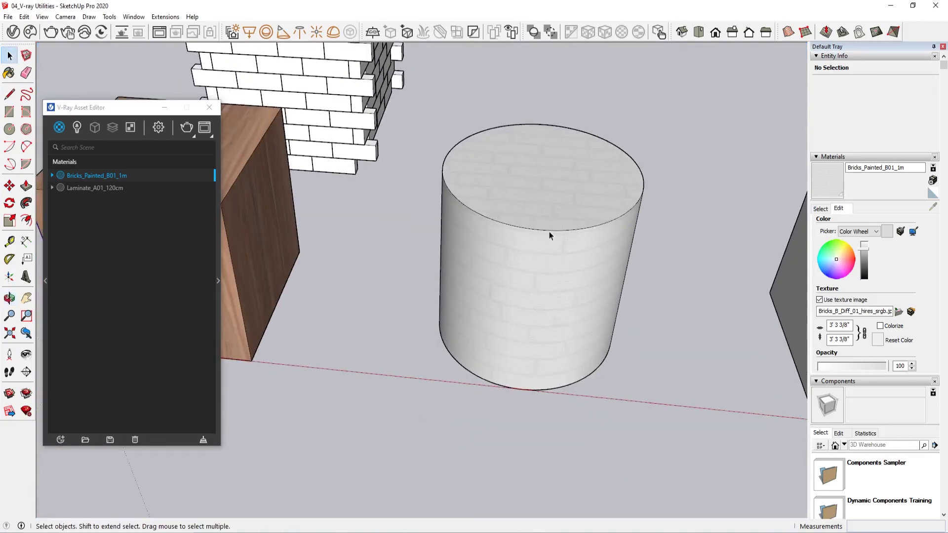
{"action": "scroll", "coordinate": [529, 243], "scroll_direction": "down", "scroll_amount": 2}
{"action": "scroll", "coordinate": [540, 236], "scroll_direction": "down", "scroll_amount": 2}
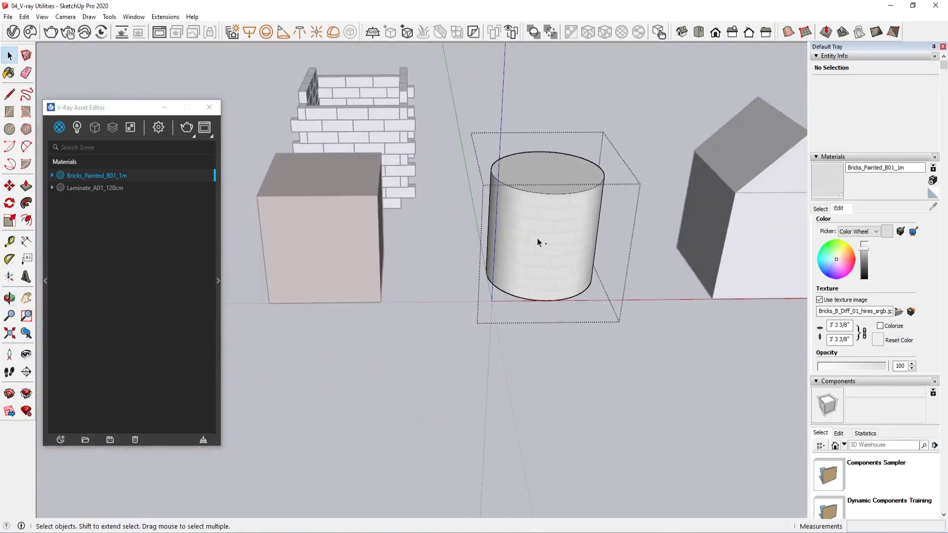
{"action": "triple_click", "coordinate": [538, 242]}
{"action": "left_click", "coordinate": [139, 191]}
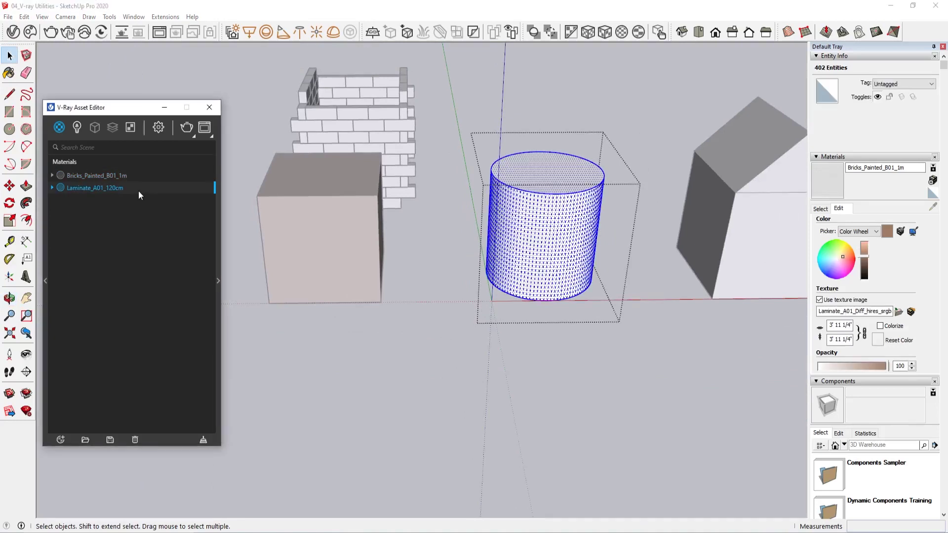
{"action": "right_click", "coordinate": [138, 191]}
{"action": "left_click", "coordinate": [158, 218]}
Step: Apply the laminate to the house shape and the sphere
{"action": "middle_click_drag", "start_coordinate": [529, 280], "coordinate": [462, 286]}
{"action": "double_click", "coordinate": [530, 258]}
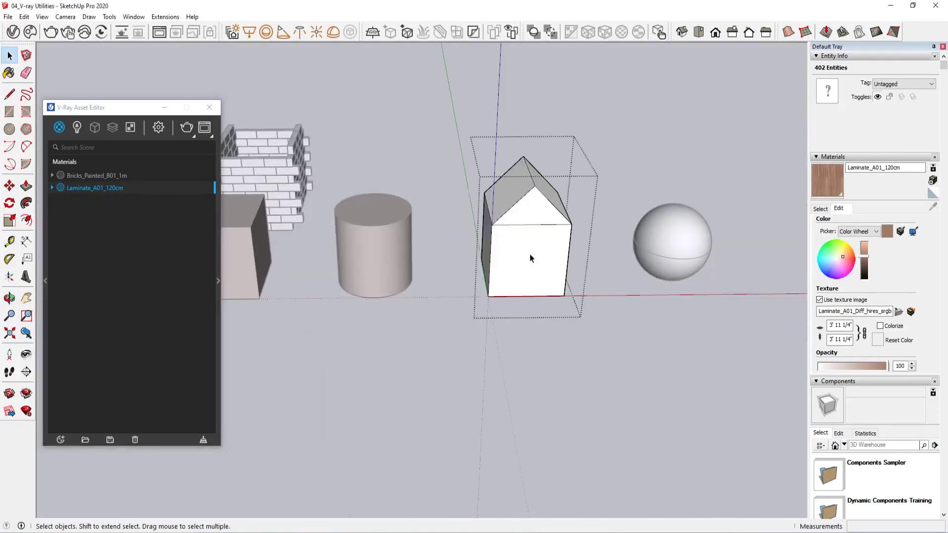
{"action": "left_click", "coordinate": [531, 257]}
{"action": "left_click", "coordinate": [672, 242]}
{"action": "scroll", "coordinate": [484, 242], "scroll_direction": "up", "scroll_amount": 3}
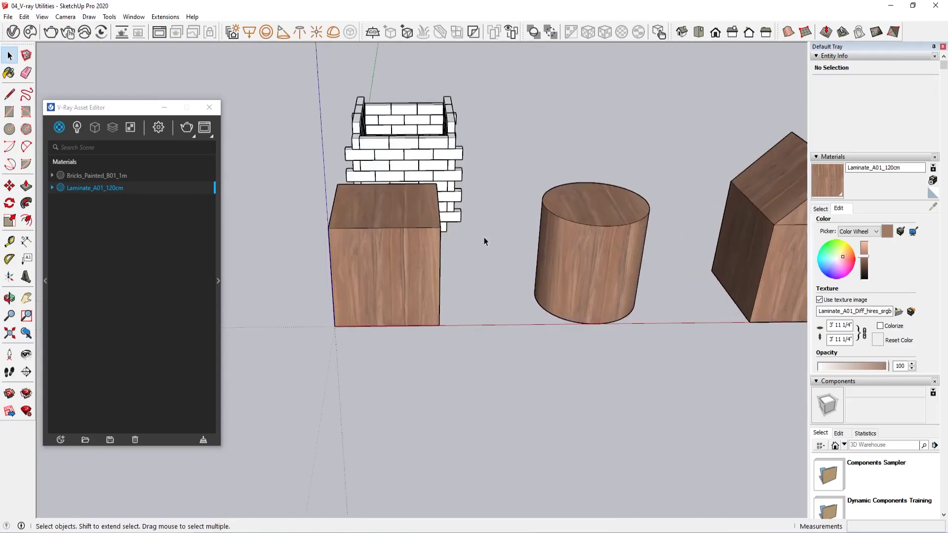
{"action": "left_click_drag", "start_coordinate": [524, 31], "coordinate": [419, 285]}
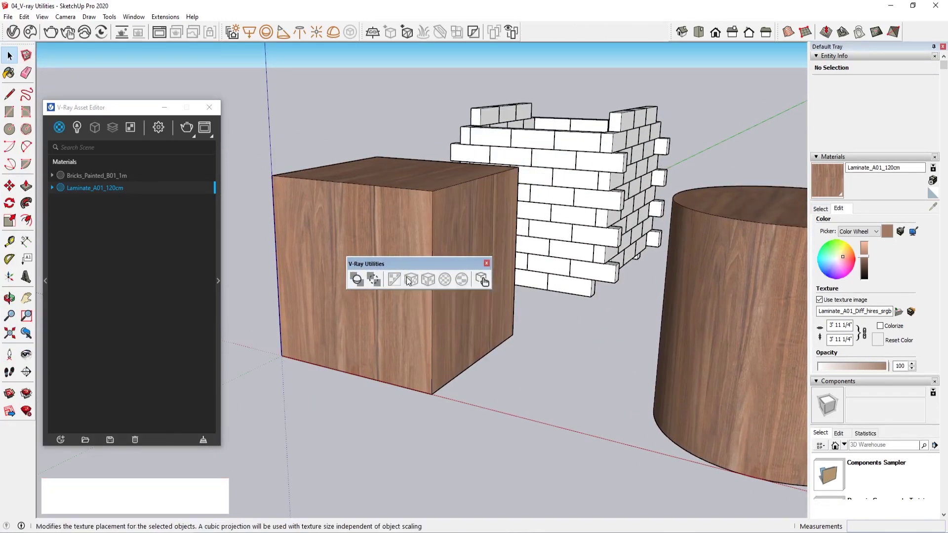
Step: Select the laminated cube and apply a V-Ray world tri-planar projection to it
{"action": "left_click_drag", "start_coordinate": [385, 264], "coordinate": [356, 331]}
{"action": "left_click", "coordinate": [404, 258]}
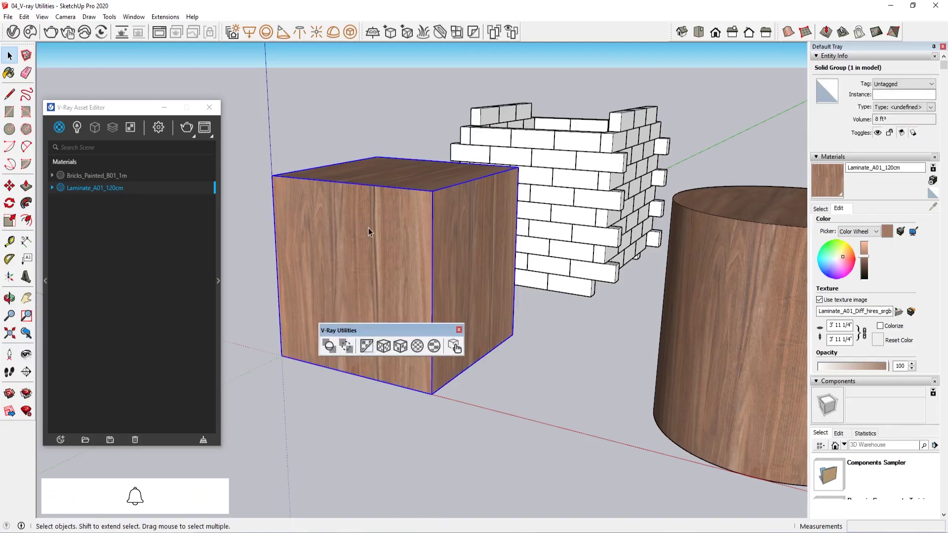
{"action": "left_click", "coordinate": [366, 346]}
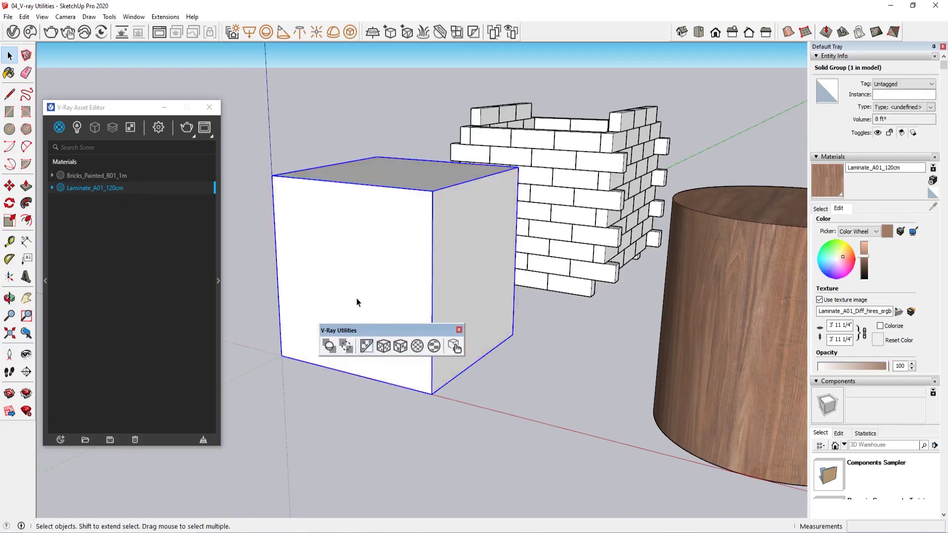
{"action": "left_click", "coordinate": [385, 348]}
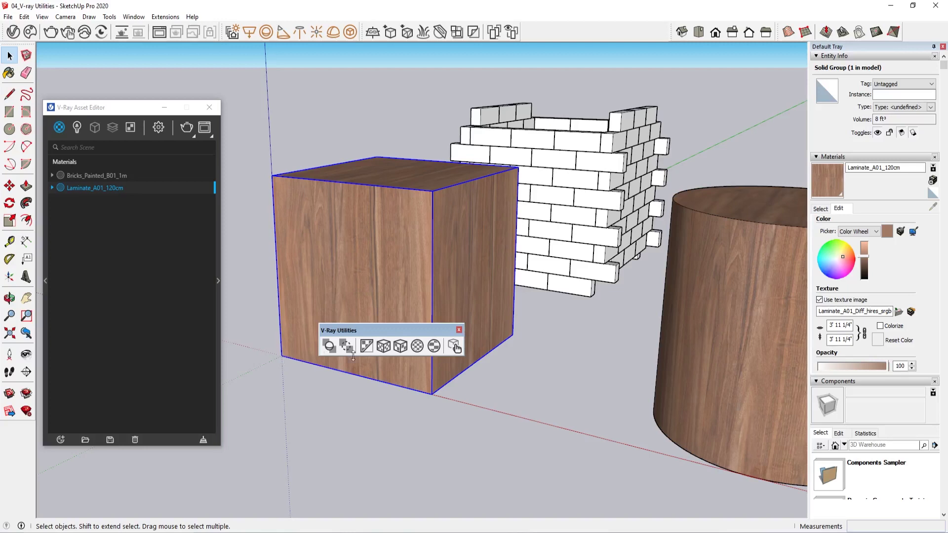
{"action": "left_click", "coordinate": [385, 349]}
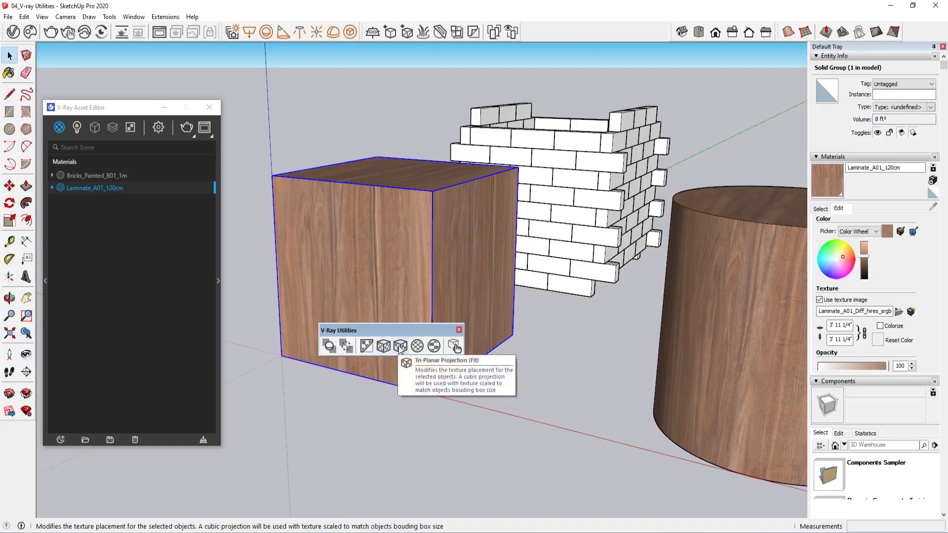
{"action": "middle_click_drag", "start_coordinate": [364, 264], "coordinate": [381, 269]}
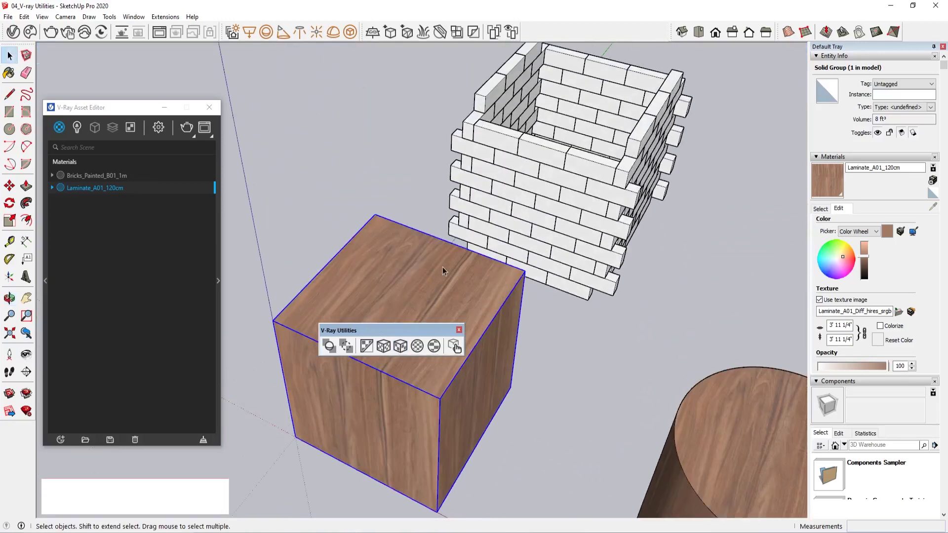
{"action": "mouse_move", "coordinate": [442, 269]}
{"action": "middle_mouse_down"}
{"action": "mouse_move", "coordinate": [460, 172]}
{"action": "mouse_move", "coordinate": [445, 237]}
{"action": "mouse_move", "coordinate": [415, 259]}
{"action": "mouse_move", "coordinate": [480, 286]}
{"action": "mouse_move", "coordinate": [435, 326]}
{"action": "middle_mouse_up"}
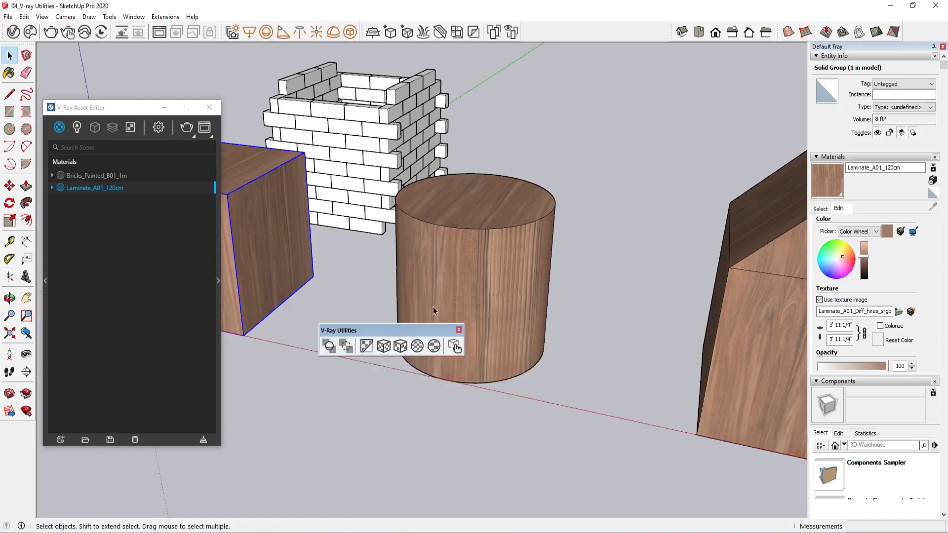
{"action": "mouse_move", "coordinate": [430, 410]}
{"action": "middle_mouse_down", "text": "shift"}
{"action": "mouse_move", "coordinate": [443, 415]}
{"action": "mouse_move", "coordinate": [519, 374]}
{"action": "middle_mouse_up", "text": "shift"}
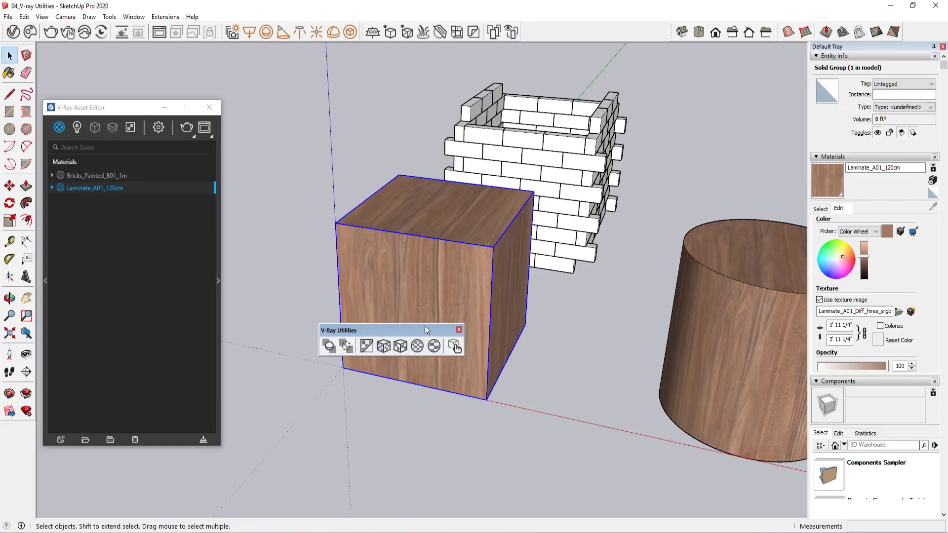
{"action": "middle_click_drag", "start_coordinate": [363, 316], "coordinate": [366, 232]}
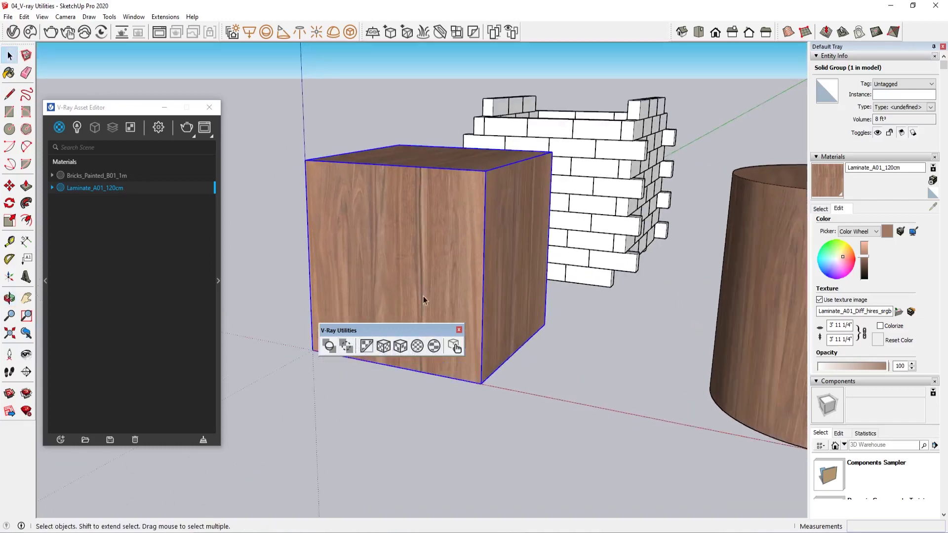
{"action": "mouse_move", "coordinate": [424, 301]}
{"action": "middle_mouse_down"}
{"action": "mouse_move", "coordinate": [371, 296]}
{"action": "mouse_move", "coordinate": [402, 321]}
{"action": "middle_mouse_up"}
{"action": "left_click_drag", "start_coordinate": [404, 329], "coordinate": [565, 448]}
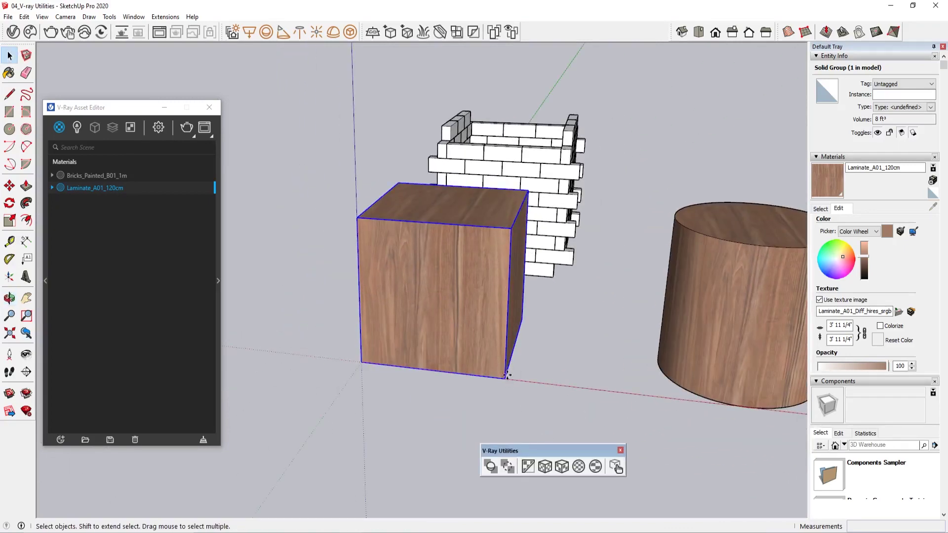
Step: Copy the wooden box to its left and give the original box a cubic texture projection
{"action": "left_click", "coordinate": [507, 375], "text": "ctrl"}
{"action": "left_click", "coordinate": [319, 356]}
{"action": "left_click_drag", "start_coordinate": [543, 450], "coordinate": [557, 306]}
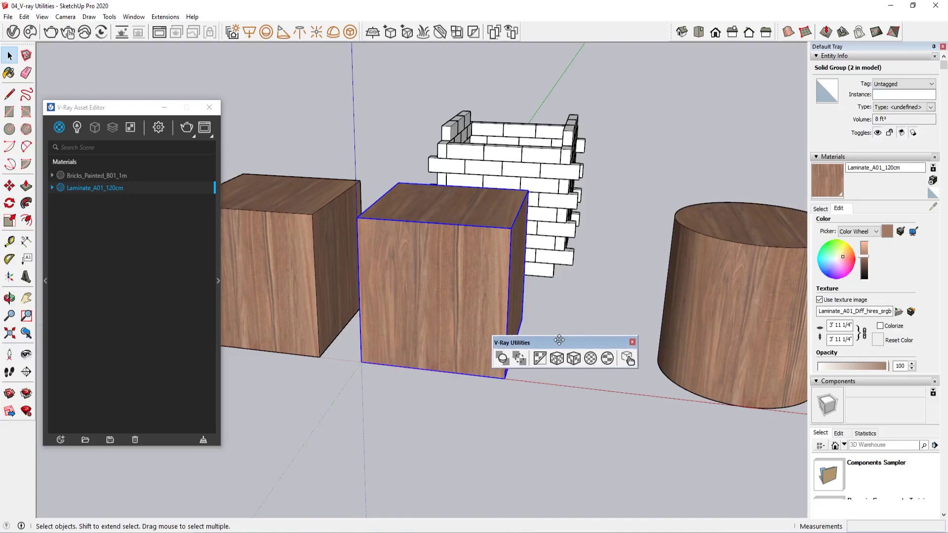
{"action": "triple_click", "coordinate": [467, 277]}
{"action": "left_click", "coordinate": [561, 330]}
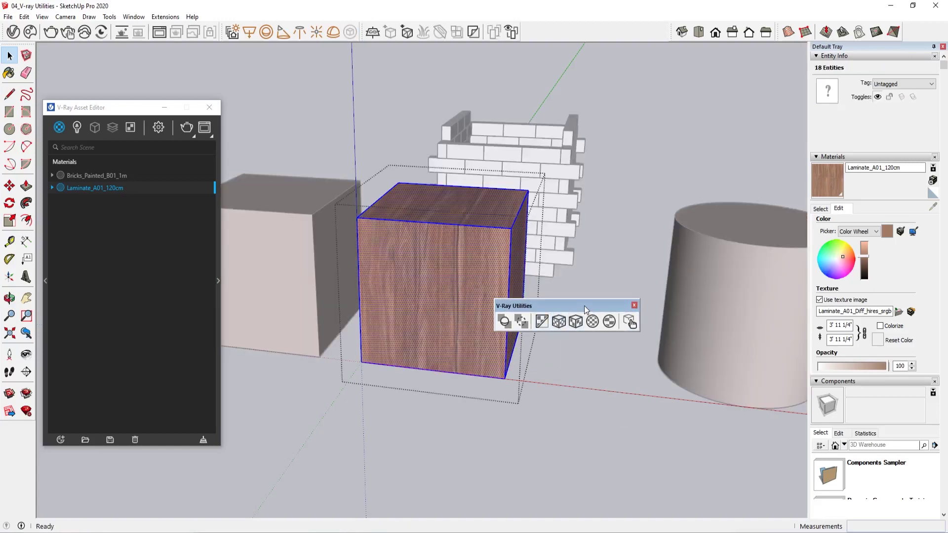
{"action": "left_click", "coordinate": [586, 304]}
{"action": "mouse_move", "coordinate": [539, 289]}
{"action": "middle_mouse_down"}
{"action": "mouse_move", "coordinate": [316, 304]}
{"action": "mouse_move", "coordinate": [343, 338]}
{"action": "mouse_move", "coordinate": [417, 233]}
{"action": "mouse_move", "coordinate": [523, 163]}
{"action": "mouse_move", "coordinate": [481, 114]}
{"action": "mouse_move", "coordinate": [501, 158]}
{"action": "mouse_move", "coordinate": [430, 338]}
{"action": "mouse_move", "coordinate": [359, 409]}
{"action": "mouse_move", "coordinate": [329, 331]}
{"action": "middle_mouse_up"}
Step: Select the left box's geometry, exit the group and close the V-Ray Utilities toolbar
{"action": "triple_click", "coordinate": [329, 331]}
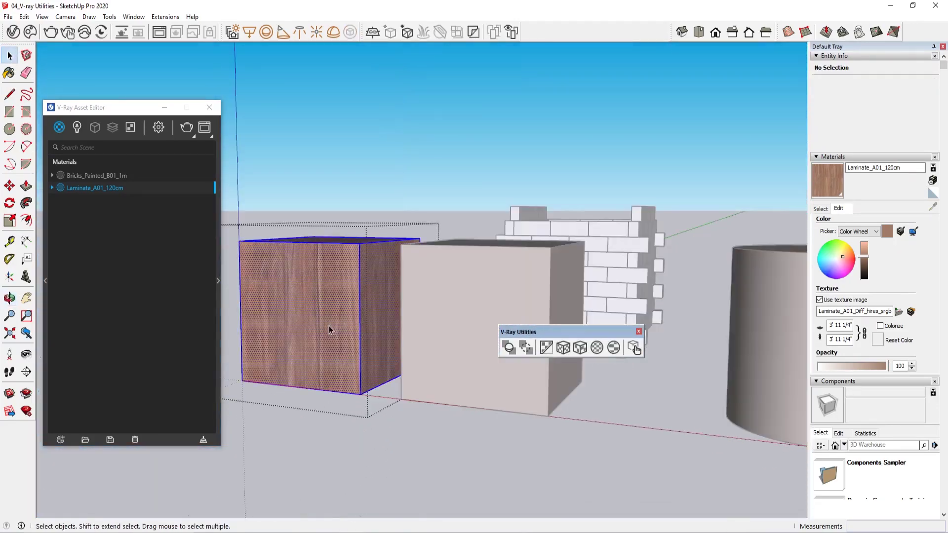
{"action": "left_click", "coordinate": [357, 188]}
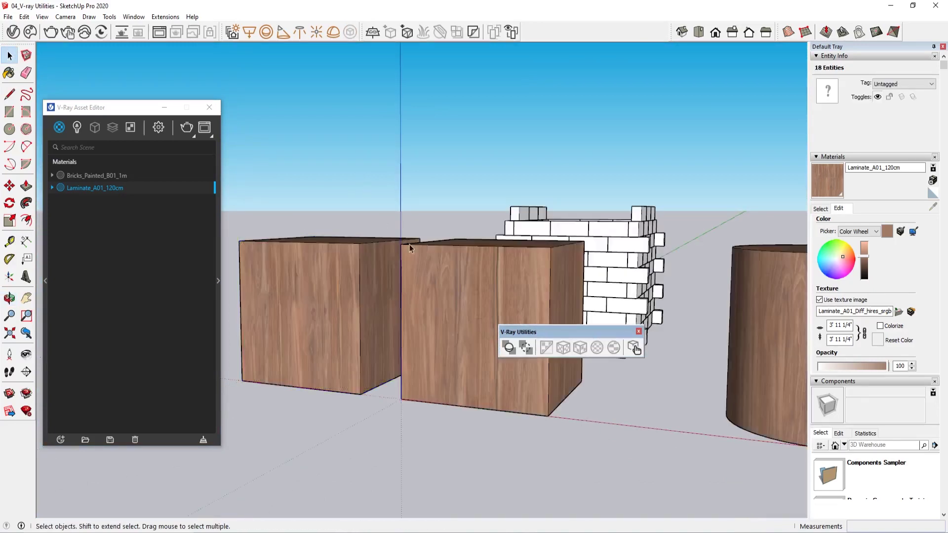
{"action": "mouse_move", "coordinate": [356, 188]}
{"action": "middle_mouse_down"}
{"action": "mouse_move", "coordinate": [494, 421]}
{"action": "mouse_move", "coordinate": [592, 341]}
{"action": "middle_mouse_up"}
{"action": "left_click", "coordinate": [639, 332]}
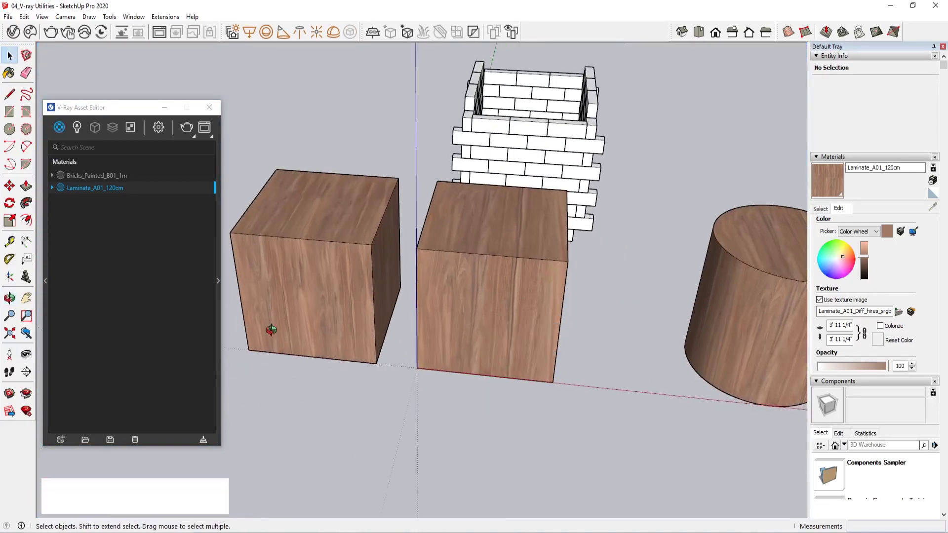
Step: Inspect both boxes and the left box's front face, then clear the selection
{"action": "middle_click_drag", "start_coordinate": [269, 327], "coordinate": [344, 229]}
{"action": "left_click", "coordinate": [398, 281]}
{"action": "middle_click_drag", "start_coordinate": [397, 282], "coordinate": [438, 249]}
{"action": "left_click", "coordinate": [571, 301]}
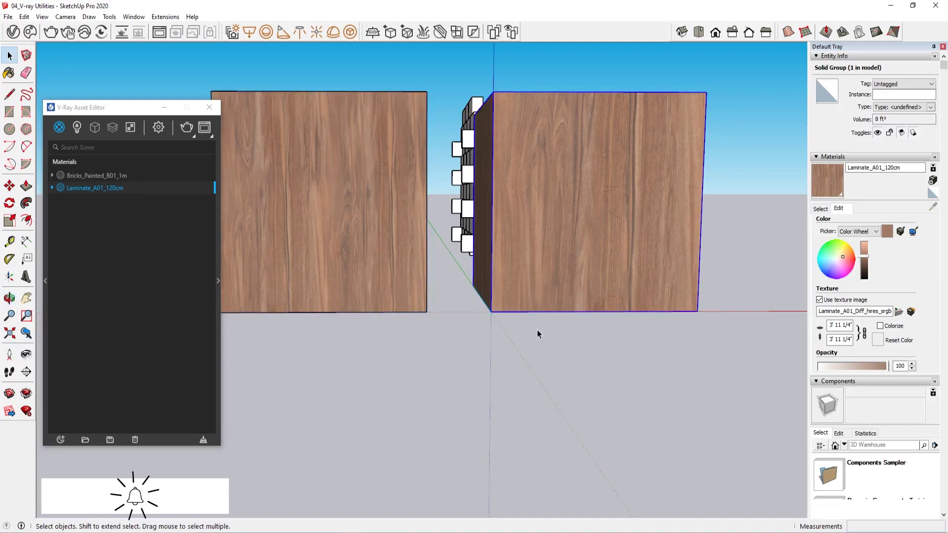
{"action": "scroll", "coordinate": [488, 320], "scroll_direction": "down", "scroll_amount": 2}
{"action": "double_click", "coordinate": [348, 246]}
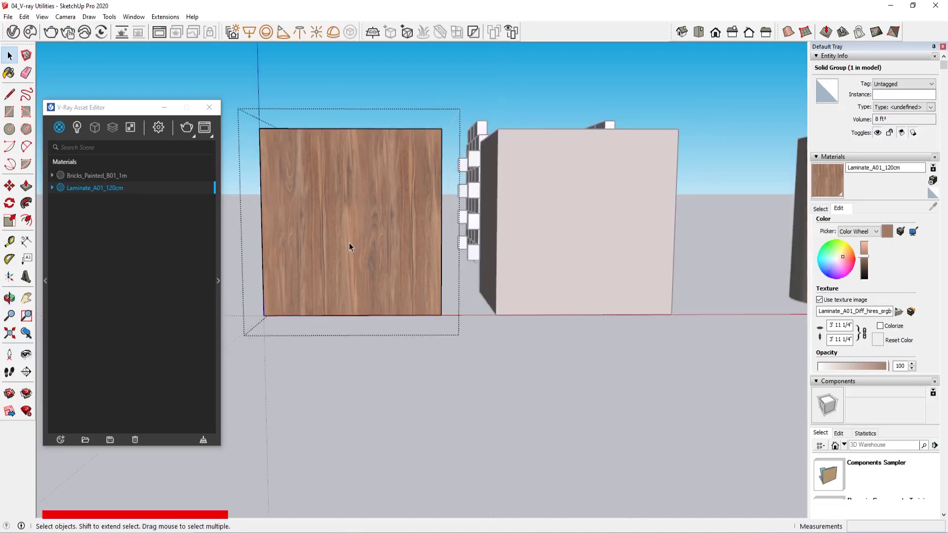
{"action": "left_click", "coordinate": [345, 212]}
{"action": "mouse_move", "coordinate": [372, 232]}
{"action": "middle_mouse_down"}
{"action": "mouse_move", "coordinate": [469, 390]}
{"action": "mouse_move", "coordinate": [372, 213]}
{"action": "middle_mouse_up"}
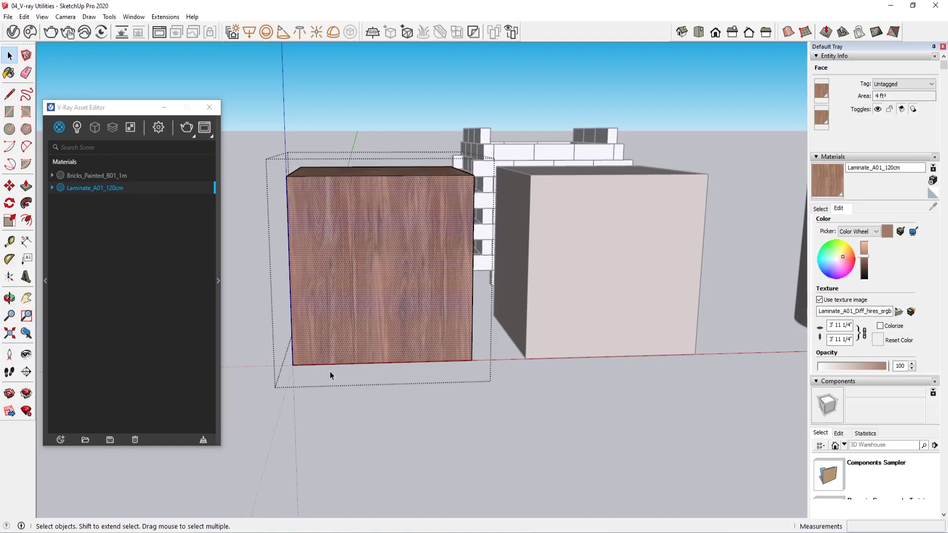
{"action": "left_click", "coordinate": [417, 434]}
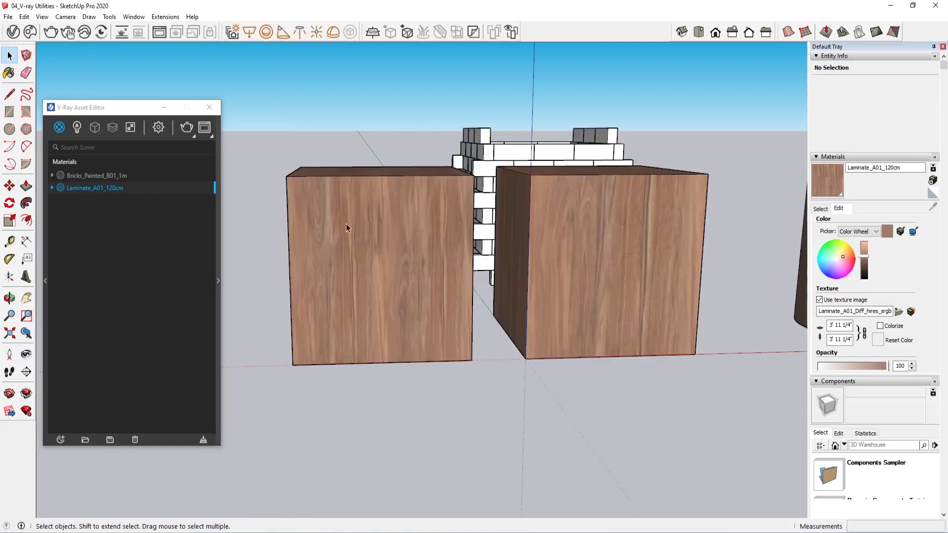
Step: Measure from the left box's edge and place a Tape Measure guide offset from it
{"action": "key", "text": "t"}
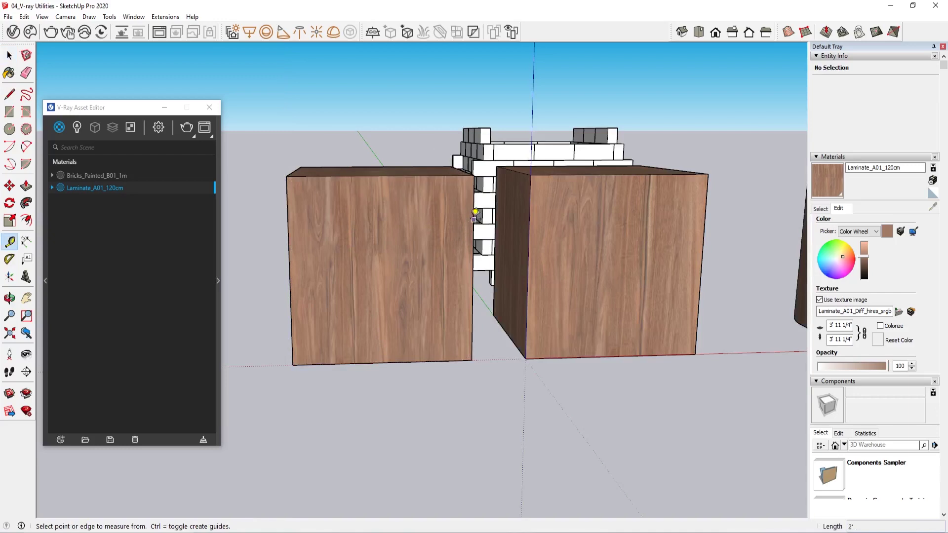
{"action": "middle_click_drag", "start_coordinate": [472, 216], "coordinate": [459, 276]}
{"action": "left_click", "coordinate": [459, 269]}
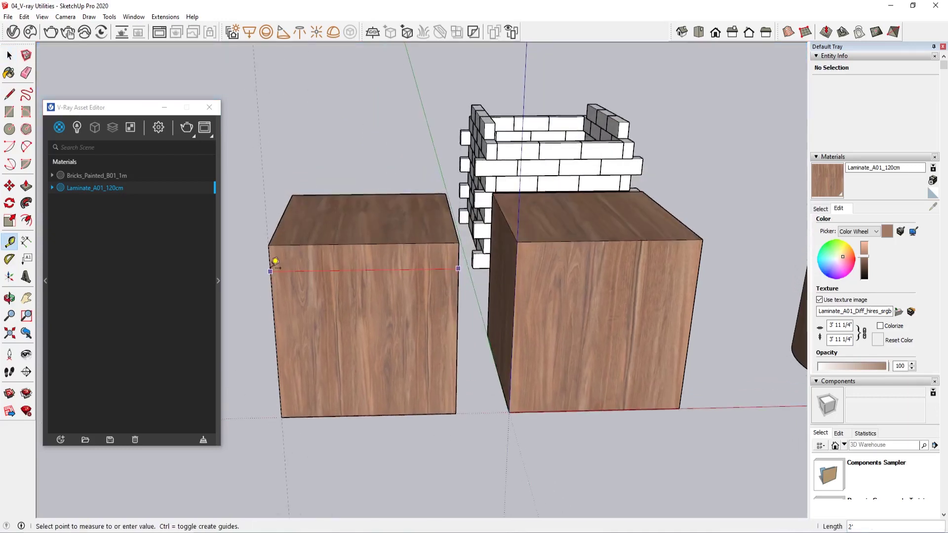
{"action": "left_click", "coordinate": [271, 271]}
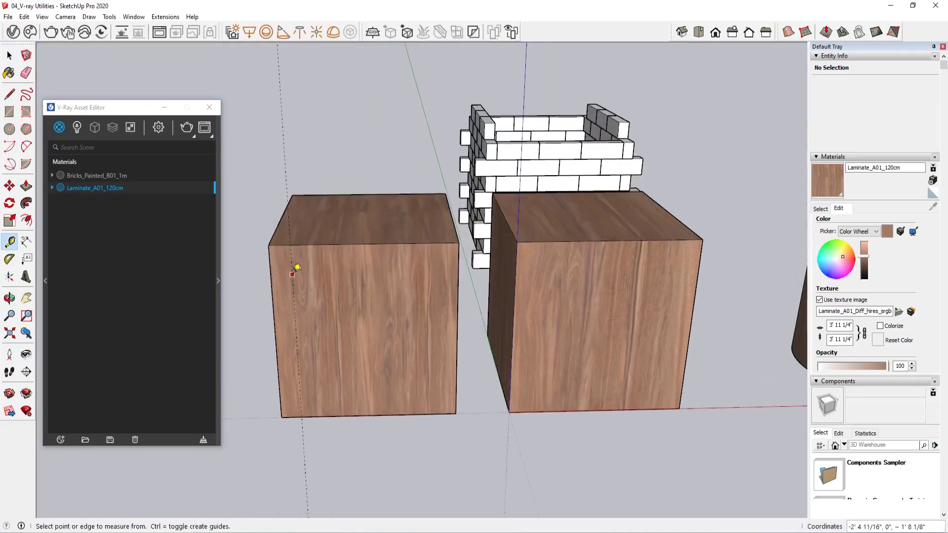
{"action": "left_click", "coordinate": [270, 271]}
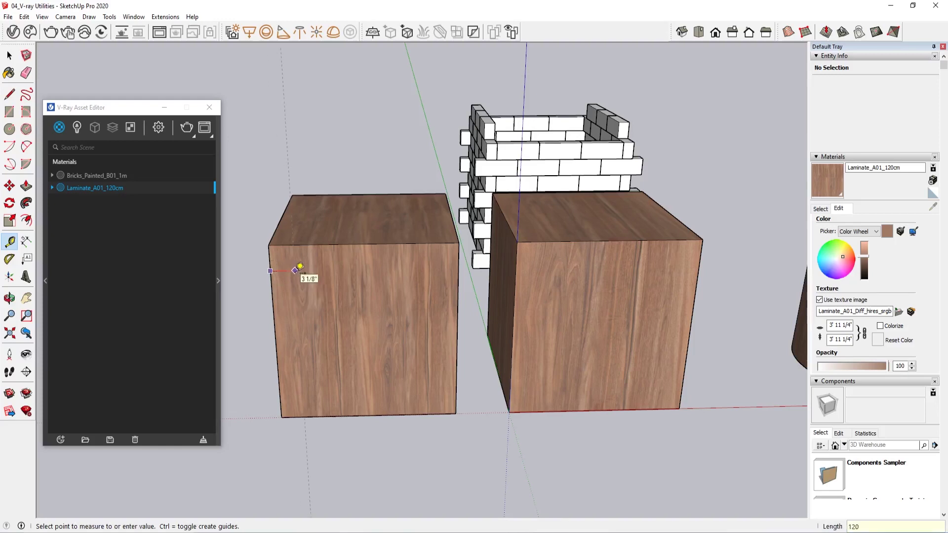
{"action": "mouse_move", "coordinate": [300, 267]}
{"action": "middle_mouse_down"}
{"action": "mouse_move", "coordinate": [663, 268]}
{"action": "mouse_move", "coordinate": [721, 211]}
{"action": "mouse_move", "coordinate": [599, 290]}
{"action": "mouse_move", "coordinate": [650, 165]}
{"action": "middle_mouse_up"}
Step: Select the new guide line and then the left wooden box
{"action": "key", "text": "space"}
{"action": "left_click", "coordinate": [302, 307]}
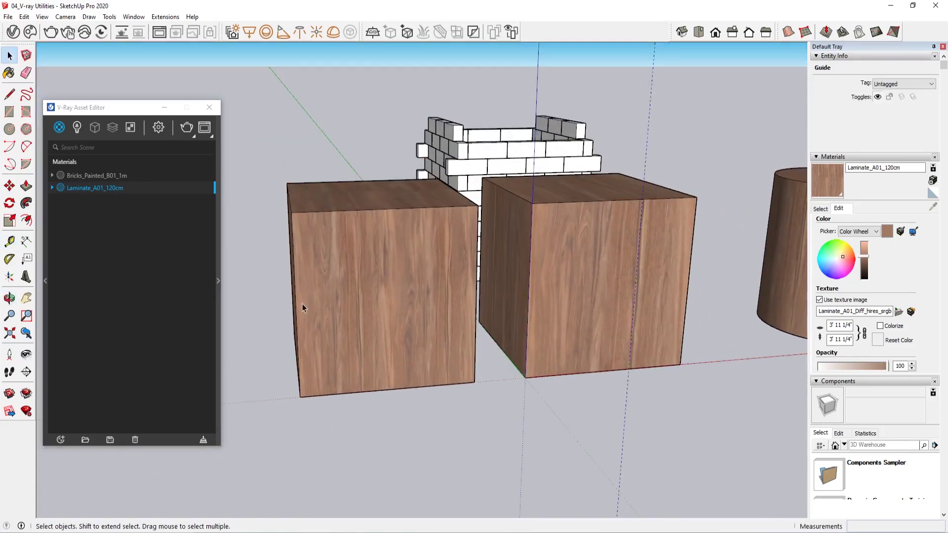
{"action": "left_click", "coordinate": [409, 278]}
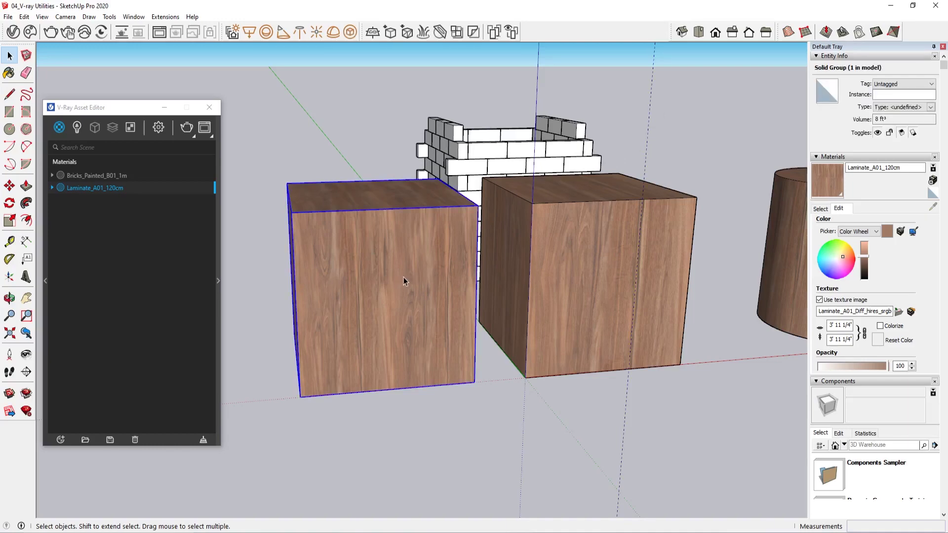
{"action": "mouse_move", "coordinate": [398, 275]}
{"action": "middle_mouse_down"}
{"action": "mouse_move", "coordinate": [423, 322]}
{"action": "mouse_move", "coordinate": [375, 296]}
{"action": "middle_mouse_up"}
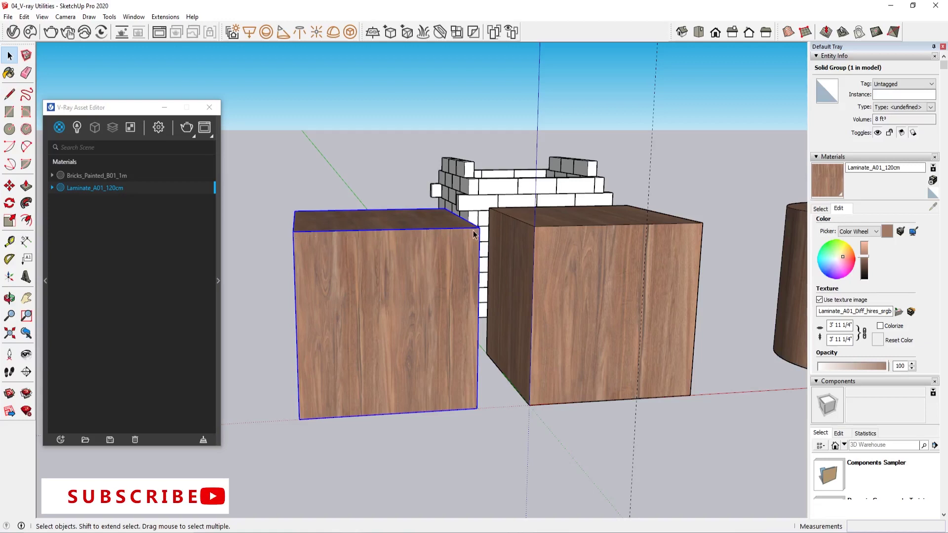
Step: Select the left box's front face and orbit around its laminate texture
{"action": "double_click", "coordinate": [430, 278]}
{"action": "left_click", "coordinate": [430, 369]}
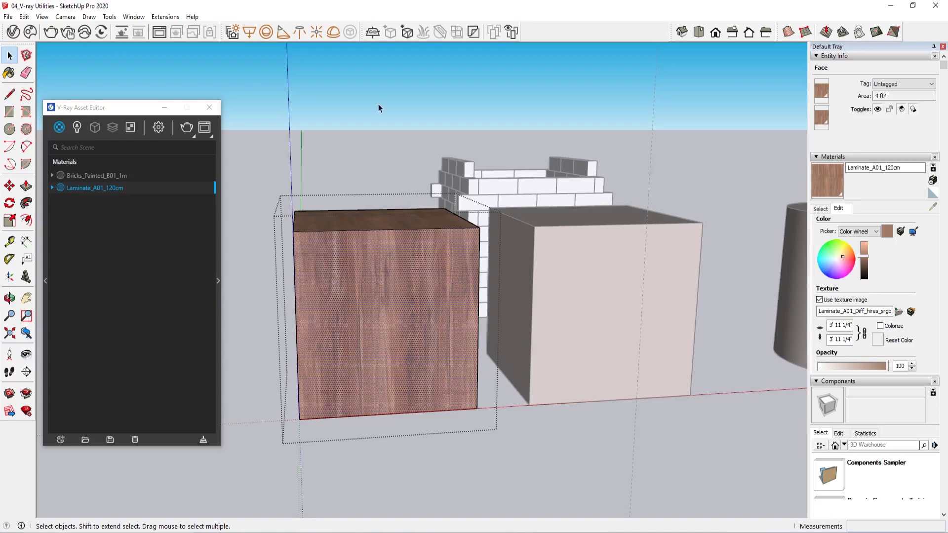
{"action": "middle_click_drag", "start_coordinate": [365, 132], "coordinate": [396, 341]}
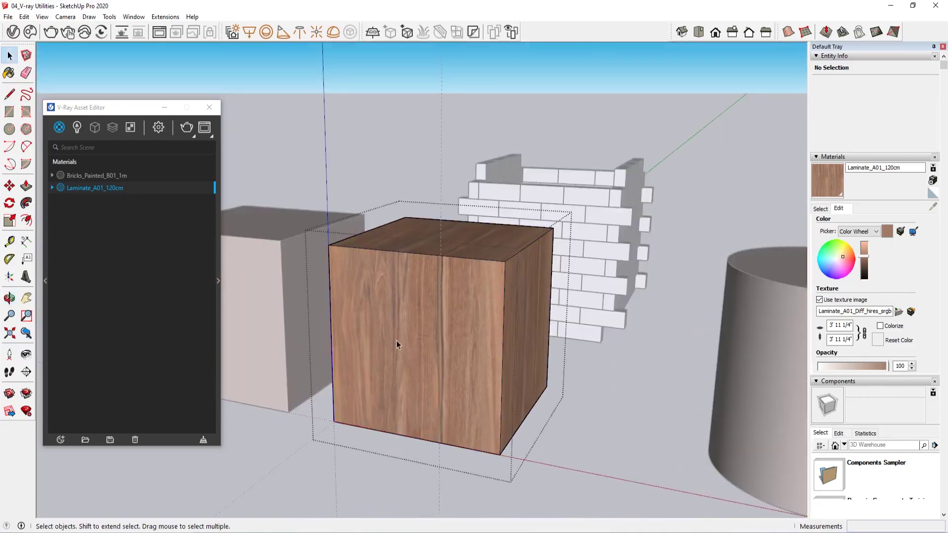
{"action": "scroll", "coordinate": [428, 342], "scroll_direction": "down", "scroll_amount": 5}
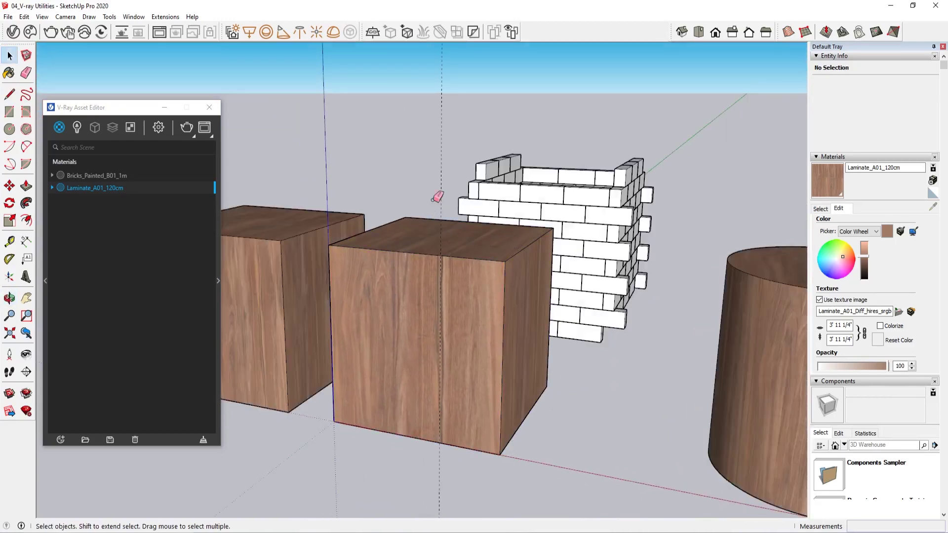
{"action": "mouse_move", "coordinate": [438, 195]}
{"action": "middle_mouse_down"}
{"action": "mouse_move", "coordinate": [546, 336]}
{"action": "mouse_move", "coordinate": [333, 334]}
{"action": "mouse_move", "coordinate": [465, 361]}
{"action": "middle_mouse_up"}
{"action": "scroll", "coordinate": [333, 335], "scroll_direction": "up", "scroll_amount": 3}
Step: Select all the cylinder group's geometry, then clear it and view the cylinder from above
{"action": "double_click", "coordinate": [467, 357]}
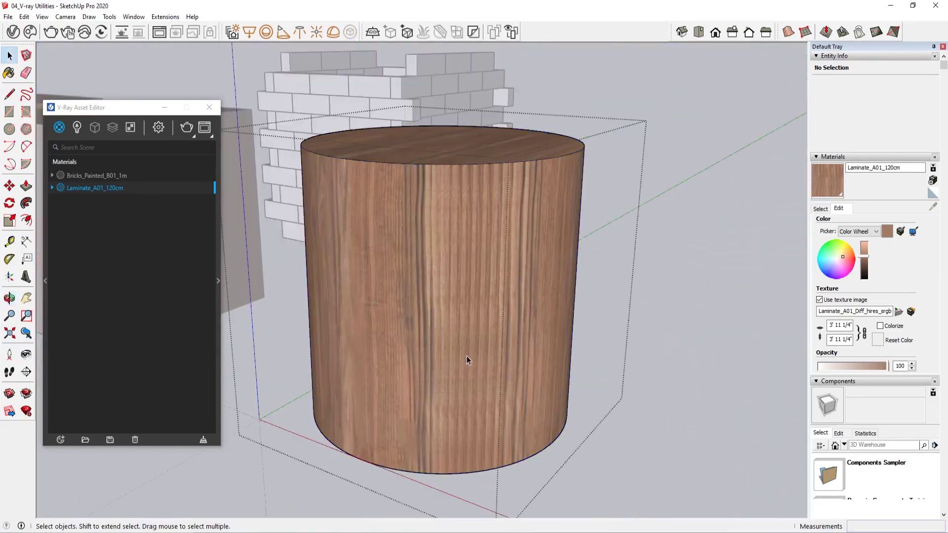
{"action": "triple_click", "coordinate": [467, 357]}
{"action": "left_click", "coordinate": [633, 295]}
{"action": "scroll", "coordinate": [467, 374], "scroll_direction": "up", "scroll_amount": 2}
{"action": "mouse_move", "coordinate": [467, 374]}
{"action": "middle_mouse_down"}
{"action": "mouse_move", "coordinate": [463, 304]}
{"action": "mouse_move", "coordinate": [535, 327]}
{"action": "mouse_move", "coordinate": [550, 288]}
{"action": "middle_mouse_up"}
{"action": "scroll", "coordinate": [438, 254], "scroll_direction": "down", "scroll_amount": 2}
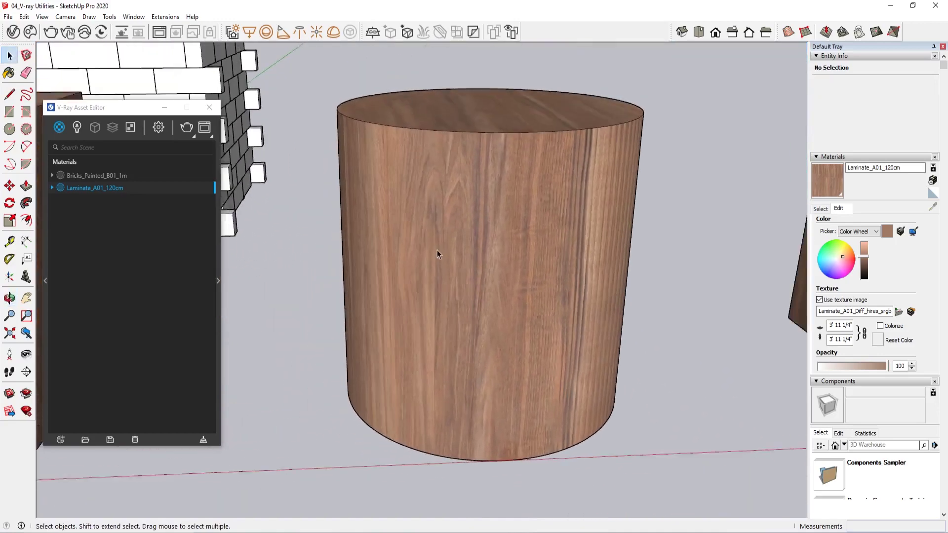
{"action": "mouse_move", "coordinate": [438, 254]}
{"action": "middle_mouse_down"}
{"action": "mouse_move", "coordinate": [510, 400]}
{"action": "mouse_move", "coordinate": [565, 352]}
{"action": "mouse_move", "coordinate": [319, 283]}
{"action": "middle_mouse_up"}
{"action": "scroll", "coordinate": [416, 250], "scroll_direction": "up", "scroll_amount": 2}
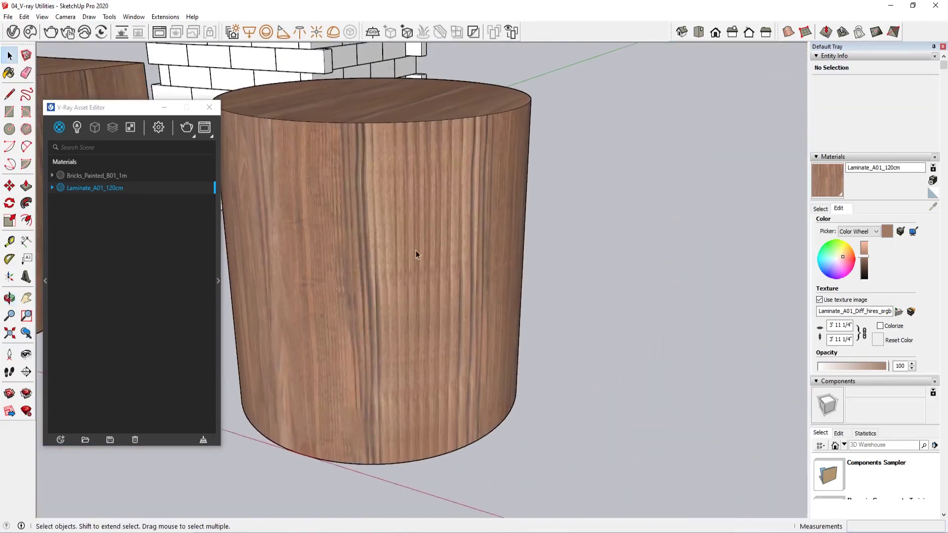
Step: Select a cylinder side surface, view it at eye level, then exit the group
{"action": "triple_click", "coordinate": [392, 274]}
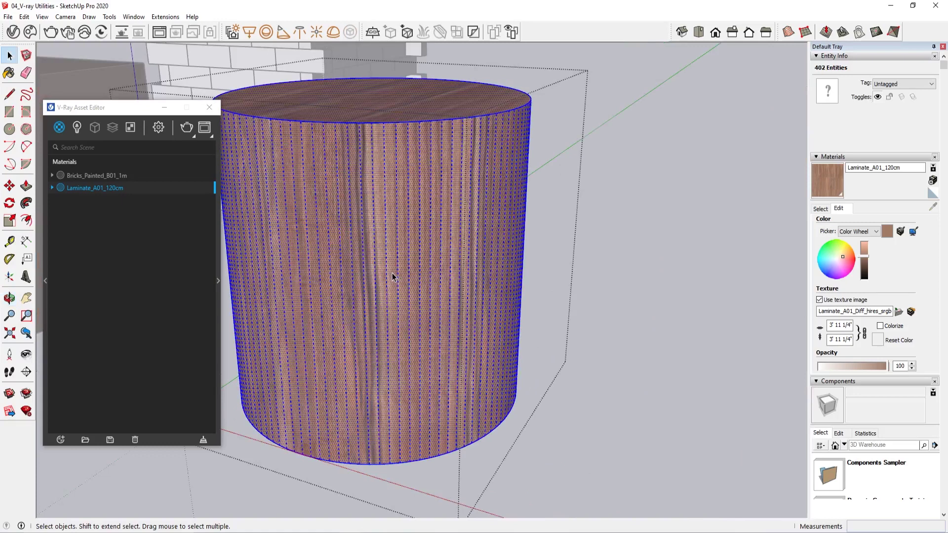
{"action": "left_click", "coordinate": [404, 309]}
{"action": "middle_click_drag", "start_coordinate": [404, 309], "coordinate": [534, 271]}
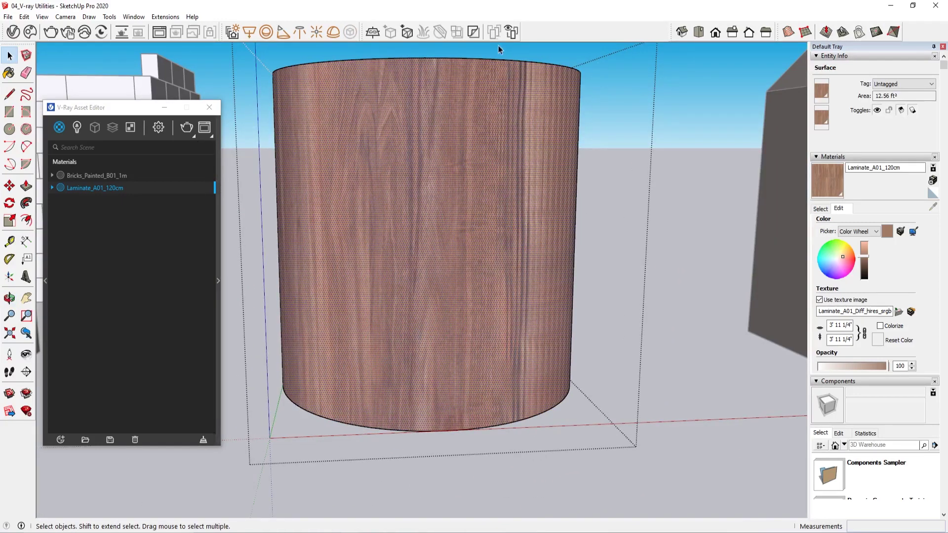
{"action": "left_click", "coordinate": [651, 127]}
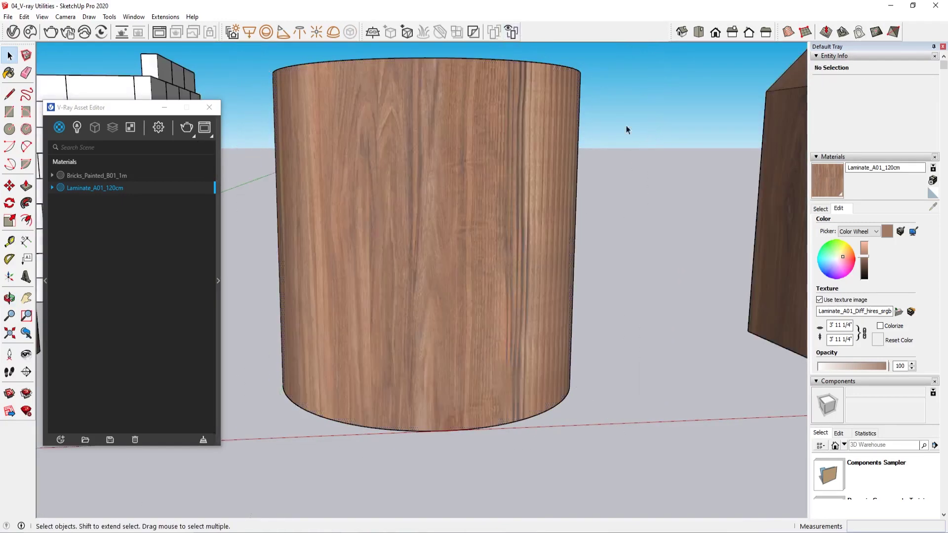
{"action": "middle_click_drag", "start_coordinate": [629, 149], "coordinate": [231, 115]}
{"action": "left_click", "coordinate": [497, 180]}
{"action": "scroll", "coordinate": [497, 179], "scroll_direction": "down", "scroll_amount": 3}
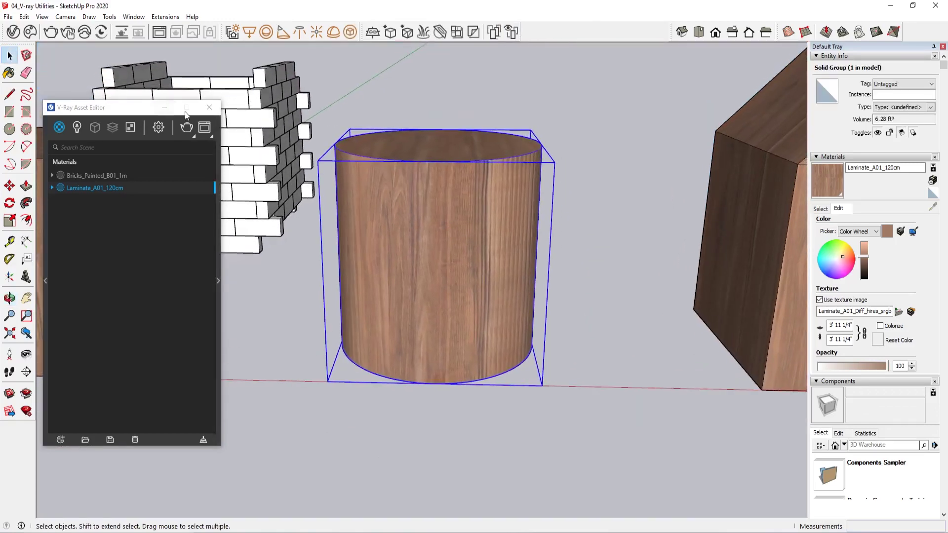
{"action": "mouse_move", "coordinate": [497, 180]}
{"action": "middle_mouse_down"}
{"action": "mouse_move", "coordinate": [300, 300]}
{"action": "mouse_move", "coordinate": [405, 282]}
{"action": "mouse_move", "coordinate": [385, 267]}
{"action": "middle_mouse_up"}
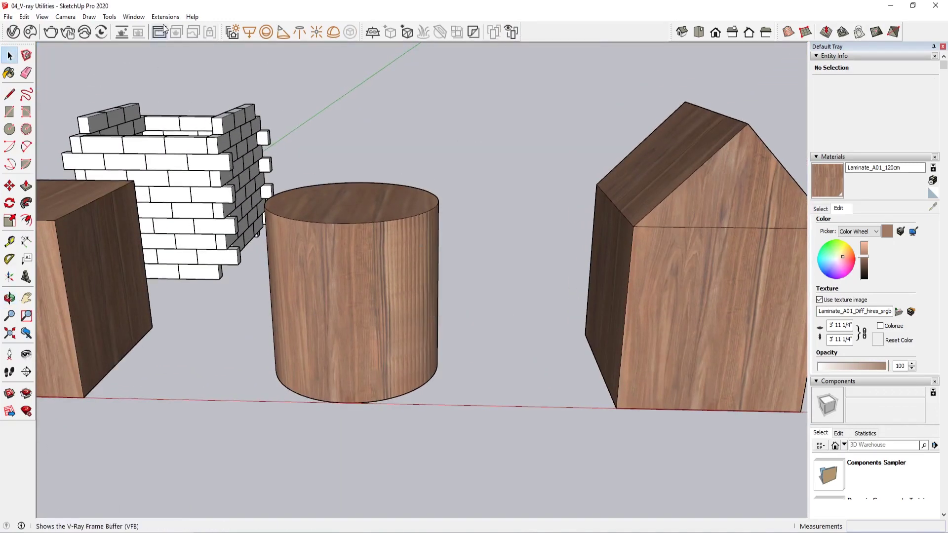
Step: Enable V-Ray Utilities under View > Toolbars and dock it in the top toolbar row
{"action": "left_click", "coordinate": [133, 17]}
{"action": "mouse_move", "coordinate": [65, 16]}
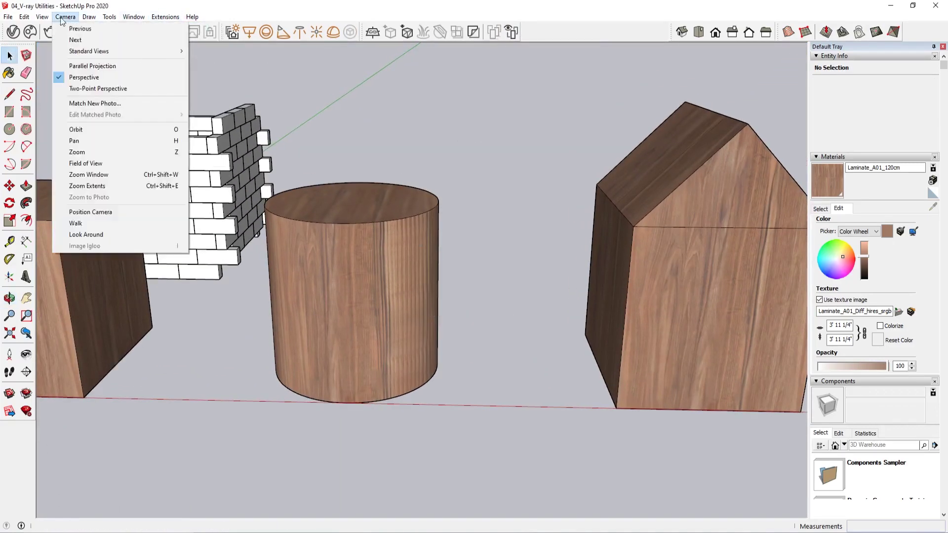
{"action": "left_click", "coordinate": [57, 29]}
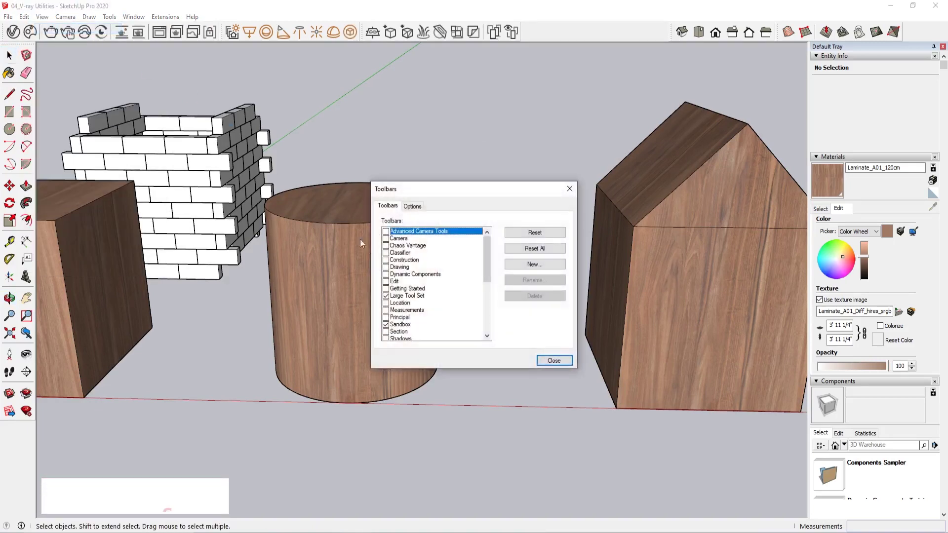
{"action": "scroll", "coordinate": [418, 316], "scroll_direction": "down", "scroll_amount": 2}
{"action": "scroll", "coordinate": [417, 321], "scroll_direction": "down", "scroll_amount": 3}
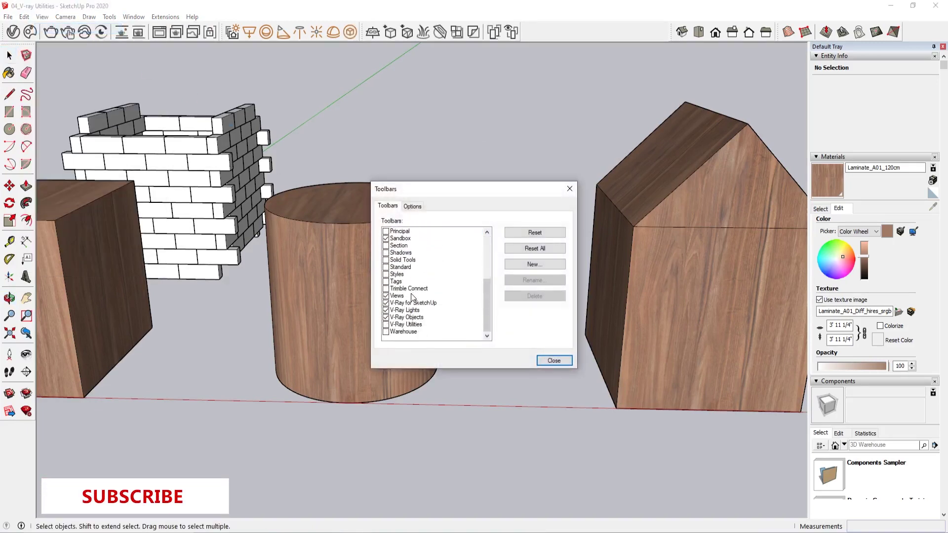
{"action": "left_click", "coordinate": [386, 325]}
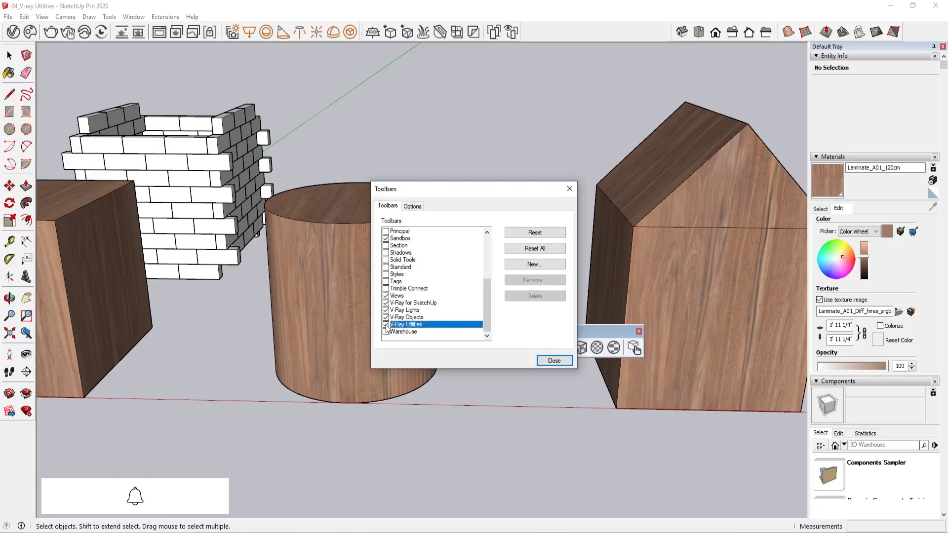
{"action": "left_click", "coordinate": [547, 361]}
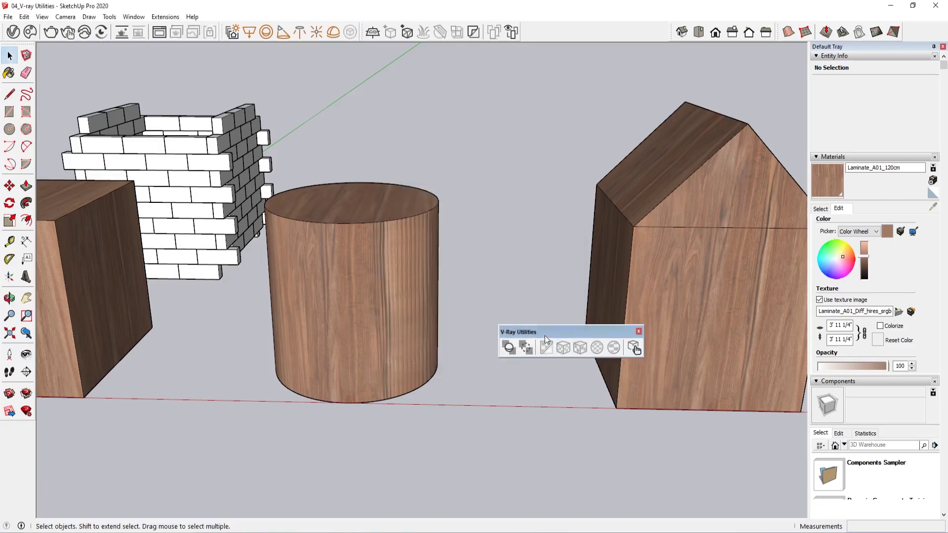
{"action": "left_click_drag", "start_coordinate": [544, 335], "coordinate": [538, 31]}
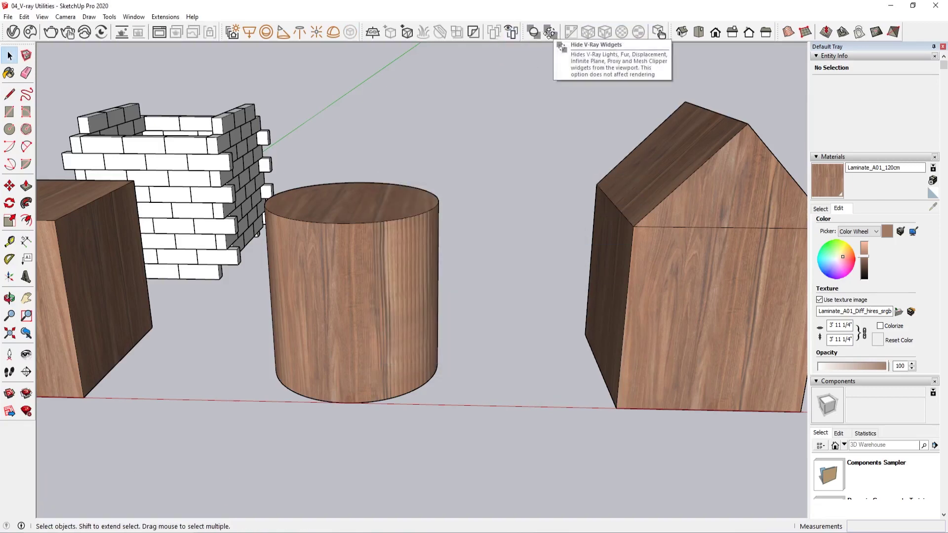
Step: Enter the laminate cylinder group and select only its side surface
{"action": "left_click", "coordinate": [367, 271]}
{"action": "double_click", "coordinate": [368, 270]}
{"action": "triple_click", "coordinate": [367, 270]}
{"action": "mouse_move", "coordinate": [383, 271]}
{"action": "middle_mouse_down"}
{"action": "mouse_move", "coordinate": [390, 319]}
{"action": "mouse_move", "coordinate": [377, 318]}
{"action": "mouse_move", "coordinate": [358, 277]}
{"action": "middle_mouse_up"}
{"action": "left_click", "coordinate": [407, 340]}
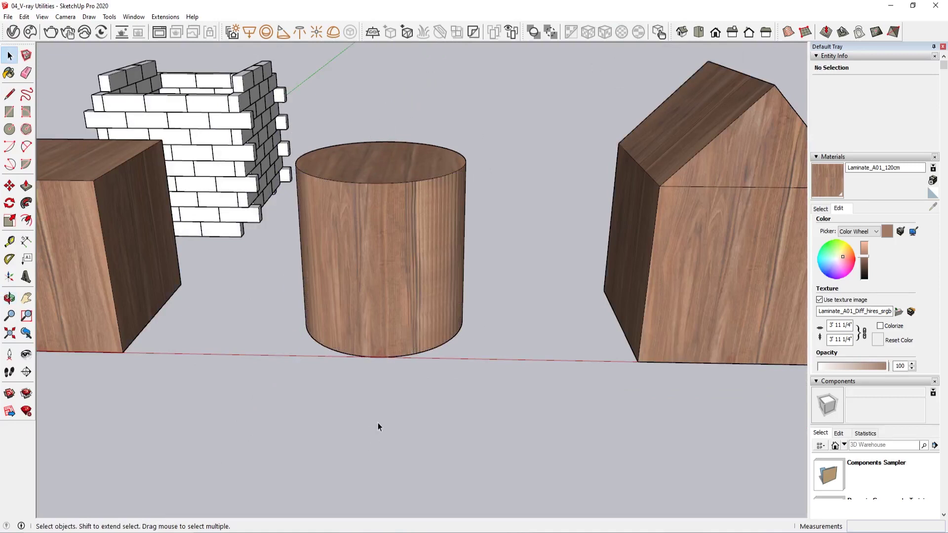
Step: Snip the wood cylinder and its neighbours in Snipping Tool, then close the snip
{"action": "key", "text": "super"}
{"action": "type", "text": "snip"}
{"action": "left_click", "coordinate": [126, 265]}
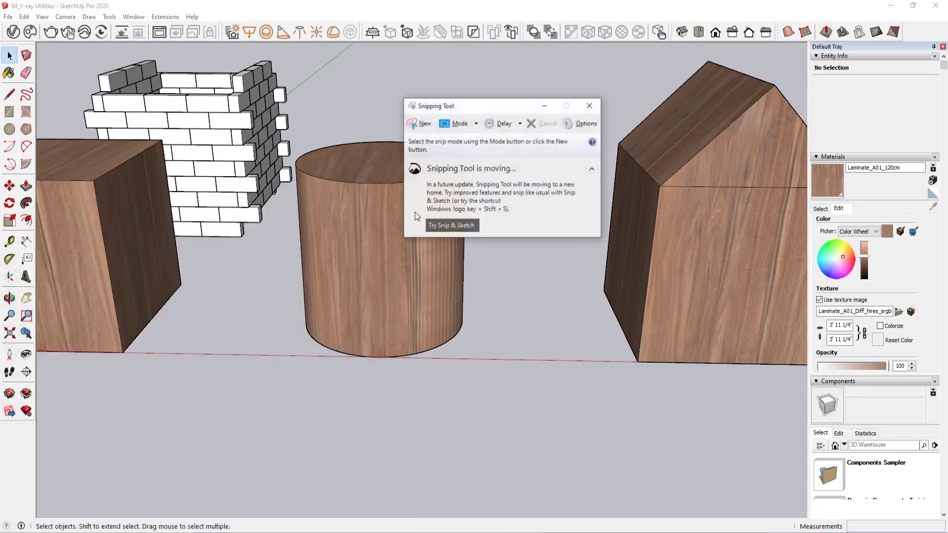
{"action": "left_click", "coordinate": [423, 124]}
{"action": "mouse_move", "coordinate": [149, 80]}
{"action": "left_mouse_down"}
{"action": "mouse_move", "coordinate": [536, 387]}
{"action": "mouse_move", "coordinate": [677, 470]}
{"action": "left_mouse_up"}
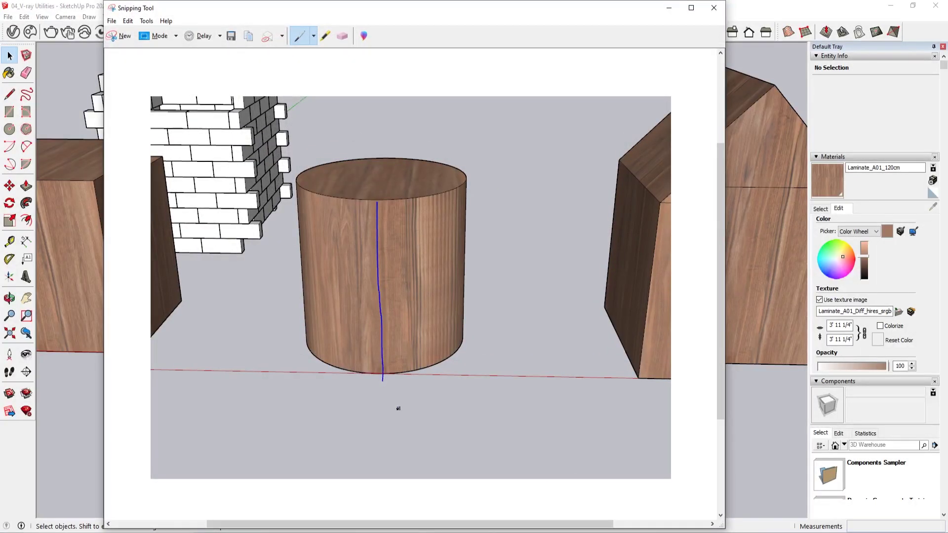
{"action": "left_click", "coordinate": [714, 9]}
{"action": "left_click", "coordinate": [463, 277]}
Step: Draw a rectangle face above the shapes
{"action": "middle_click_drag", "start_coordinate": [458, 235], "coordinate": [389, 295]}
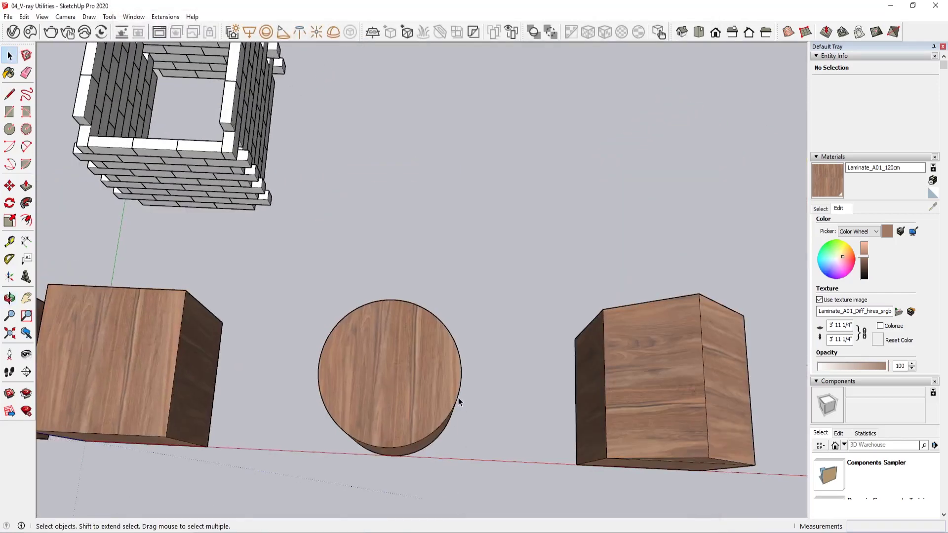
{"action": "key", "text": "r"}
{"action": "left_click", "coordinate": [342, 132]}
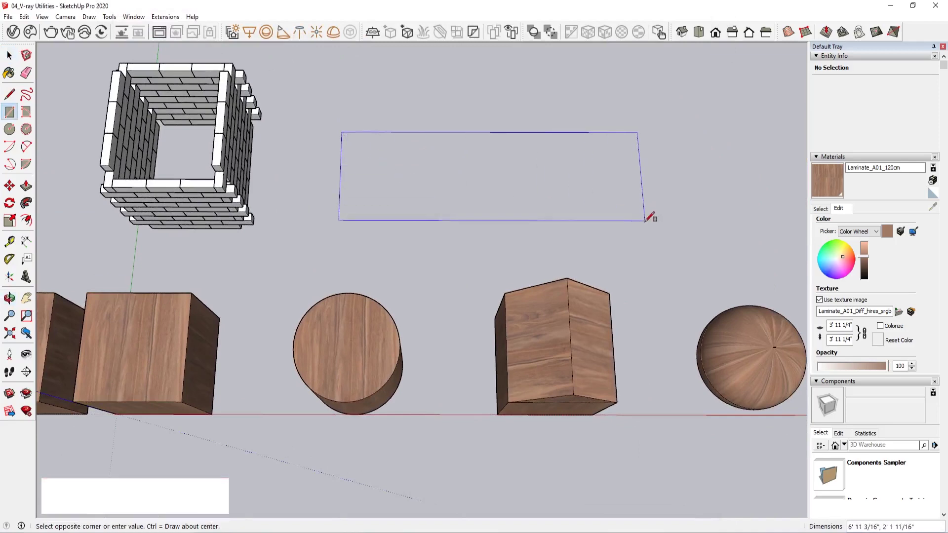
{"action": "left_click", "coordinate": [645, 224]}
{"action": "key", "text": "space"}
Step: Inside the cylinder group, copy the cylinder's side wall to the right
{"action": "mouse_move", "coordinate": [403, 334]}
{"action": "middle_mouse_down"}
{"action": "mouse_move", "coordinate": [339, 126]}
{"action": "mouse_move", "coordinate": [332, 281]}
{"action": "middle_mouse_up"}
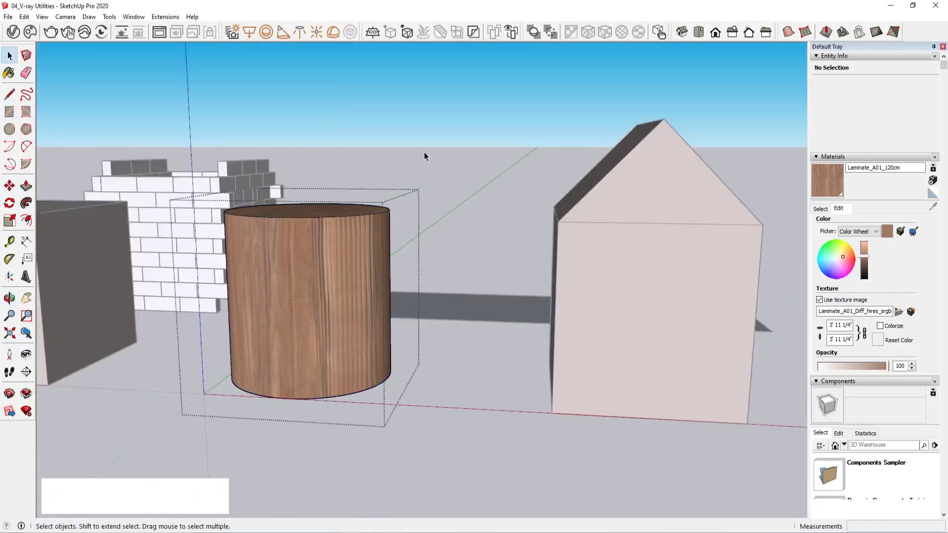
{"action": "middle_click_drag", "start_coordinate": [425, 152], "coordinate": [455, 187]}
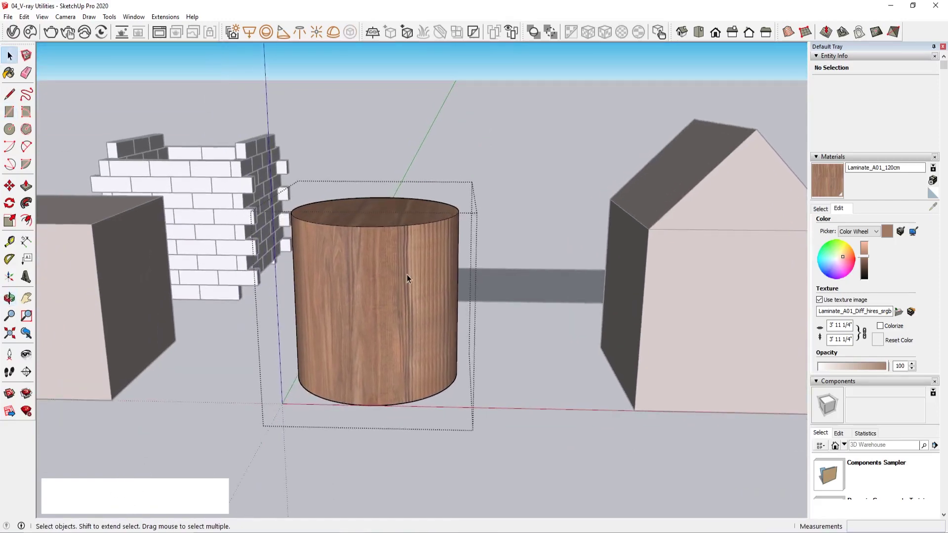
{"action": "double_click", "coordinate": [393, 272]}
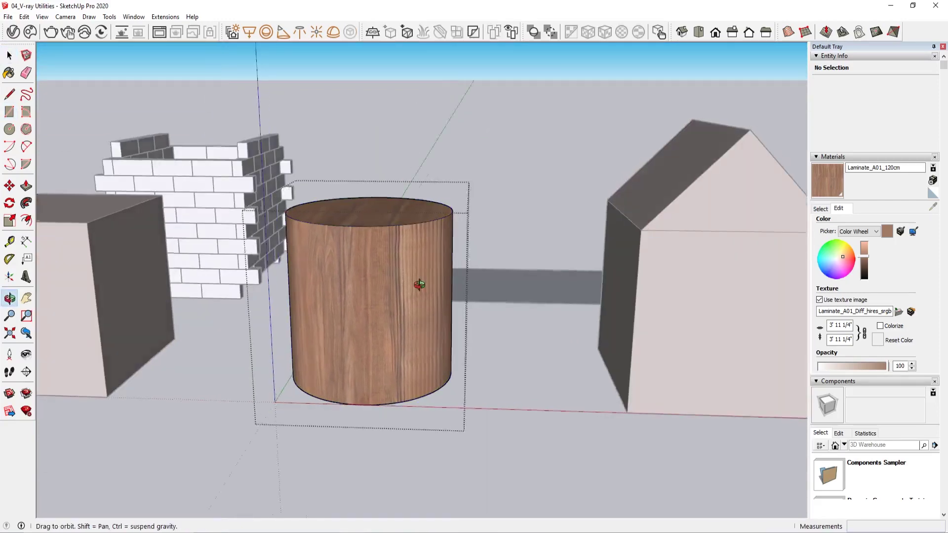
{"action": "middle_click_drag", "start_coordinate": [392, 273], "coordinate": [279, 288]}
{"action": "left_click", "coordinate": [283, 291]}
{"action": "key", "text": "m"}
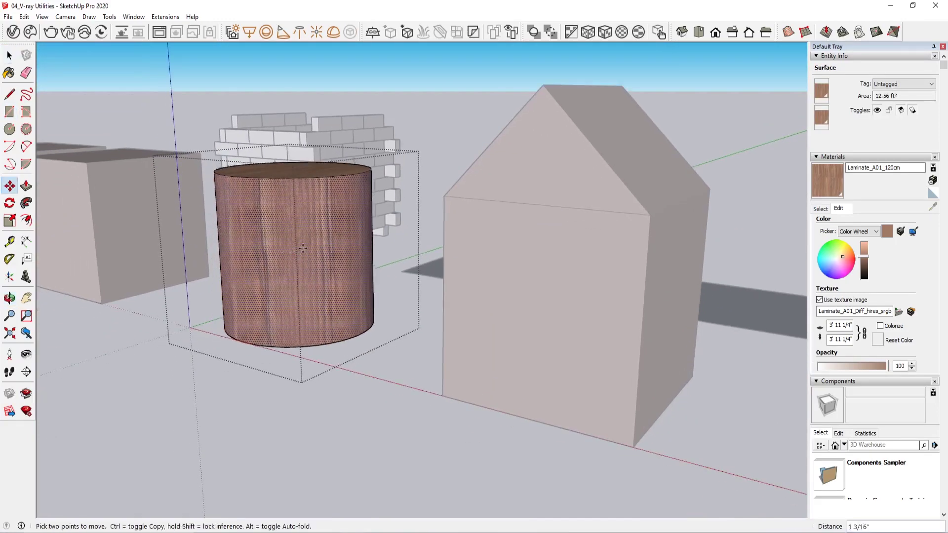
{"action": "mouse_move", "coordinate": [395, 207]}
{"action": "middle_mouse_down"}
{"action": "mouse_move", "coordinate": [175, 307]}
{"action": "mouse_move", "coordinate": [624, 197]}
{"action": "middle_mouse_up"}
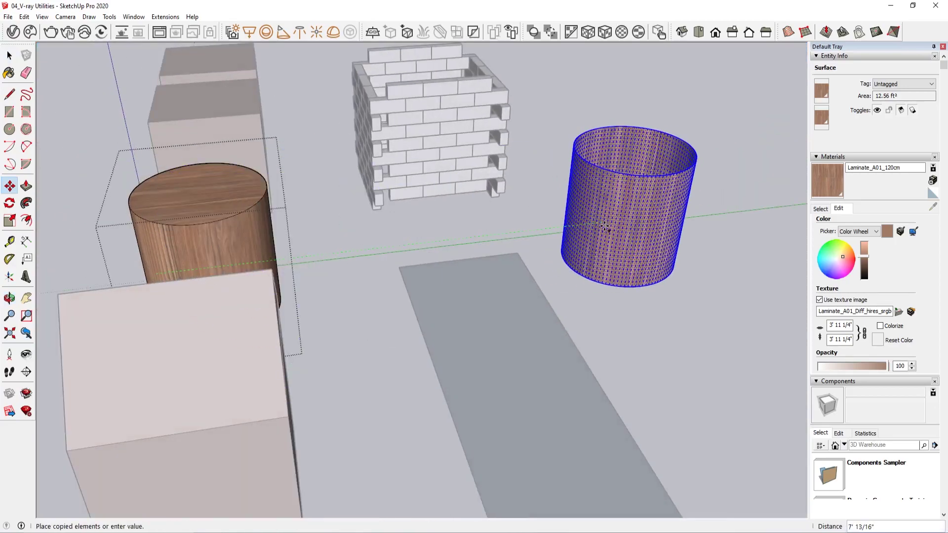
{"action": "left_click", "coordinate": [657, 309]}
{"action": "mouse_move", "coordinate": [656, 309]}
{"action": "middle_mouse_down", "text": "shift"}
{"action": "mouse_move", "coordinate": [749, 264]}
{"action": "mouse_move", "coordinate": [545, 188]}
{"action": "mouse_move", "coordinate": [502, 161]}
{"action": "middle_mouse_up", "text": "shift"}
{"action": "key", "text": "Escape"}
Step: Draw a seam line down the cylinder wall from its top rim
{"action": "key", "text": "l"}
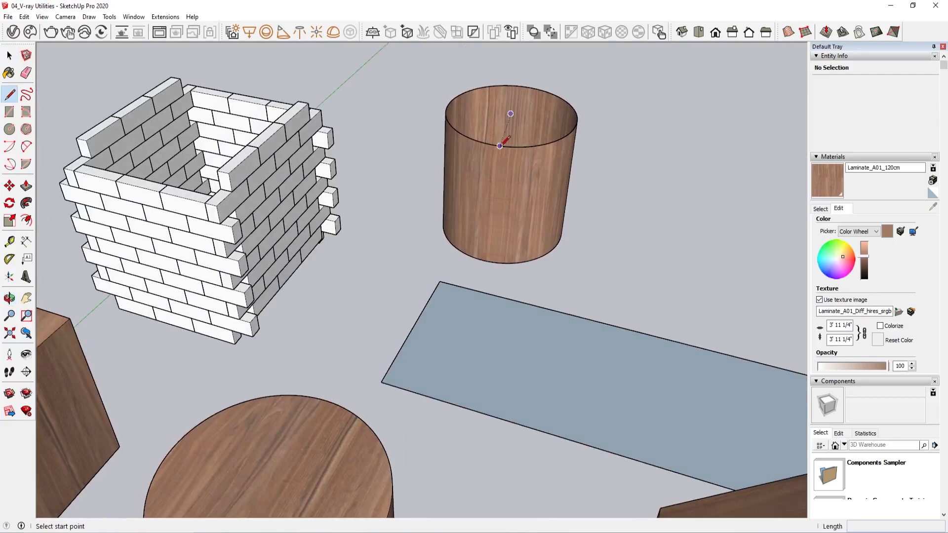
{"action": "left_click", "coordinate": [500, 146]}
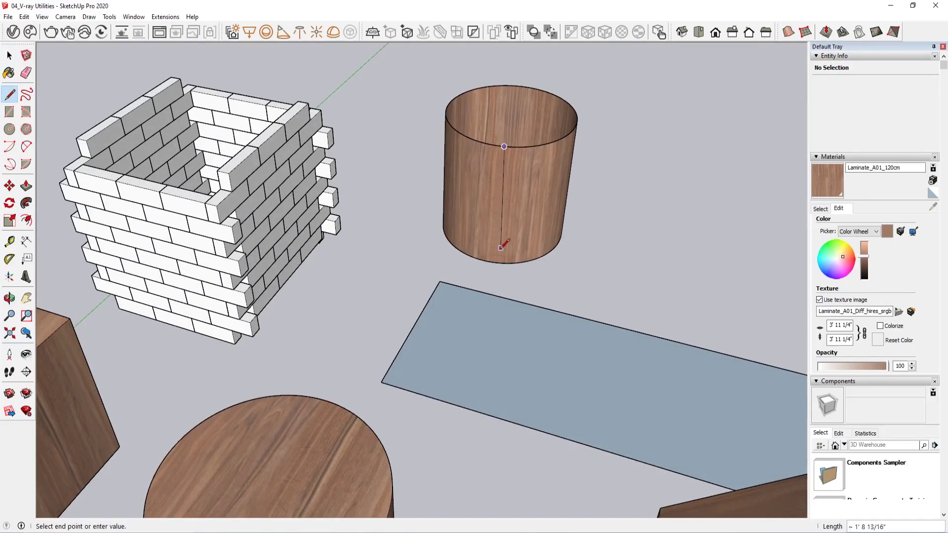
{"action": "key", "text": "space"}
{"action": "double_click", "coordinate": [503, 216]}
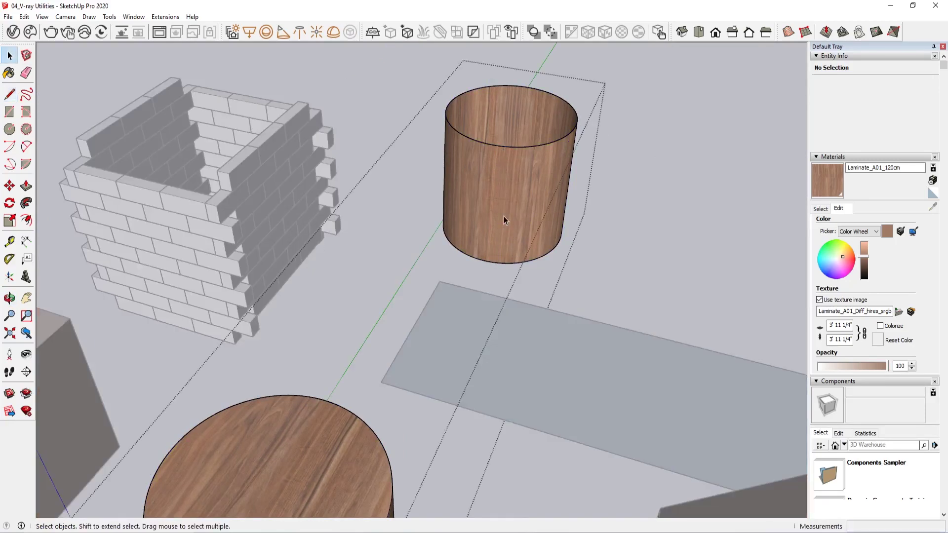
{"action": "middle_click_drag", "start_coordinate": [504, 216], "coordinate": [529, 211]}
{"action": "key", "text": "l"}
{"action": "left_click", "coordinate": [486, 141]}
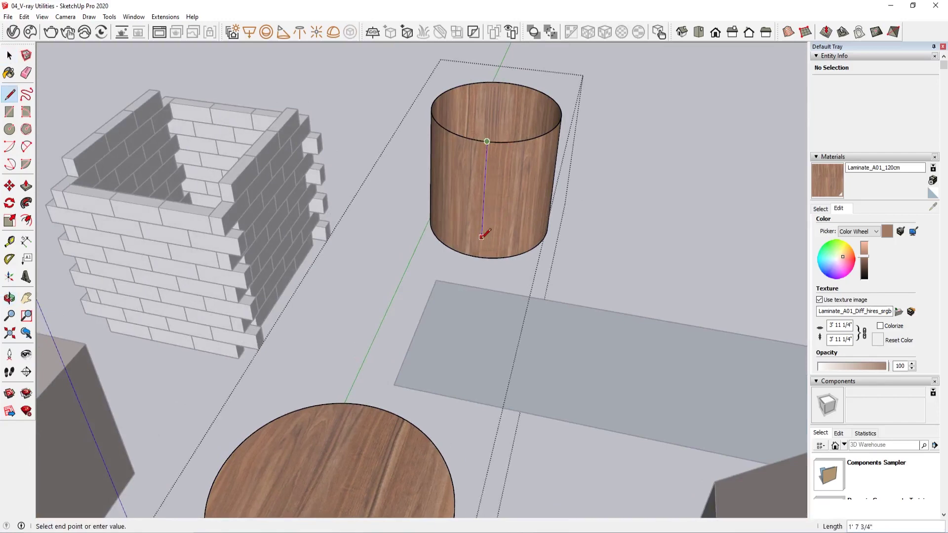
{"action": "middle_click_drag", "start_coordinate": [483, 254], "coordinate": [491, 239]}
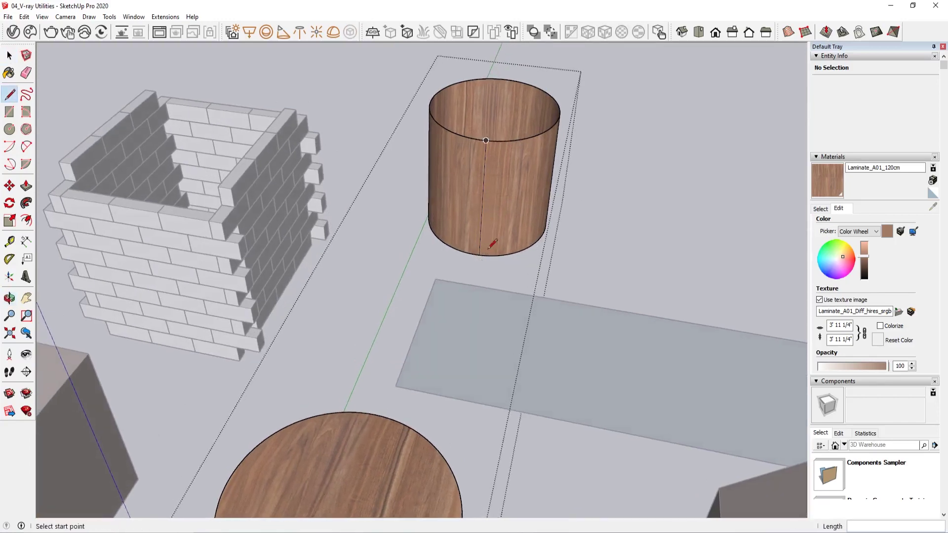
{"action": "key", "text": "m"}
{"action": "key", "text": "ctrl"}
{"action": "left_click", "coordinate": [485, 202]}
{"action": "key", "text": "space"}
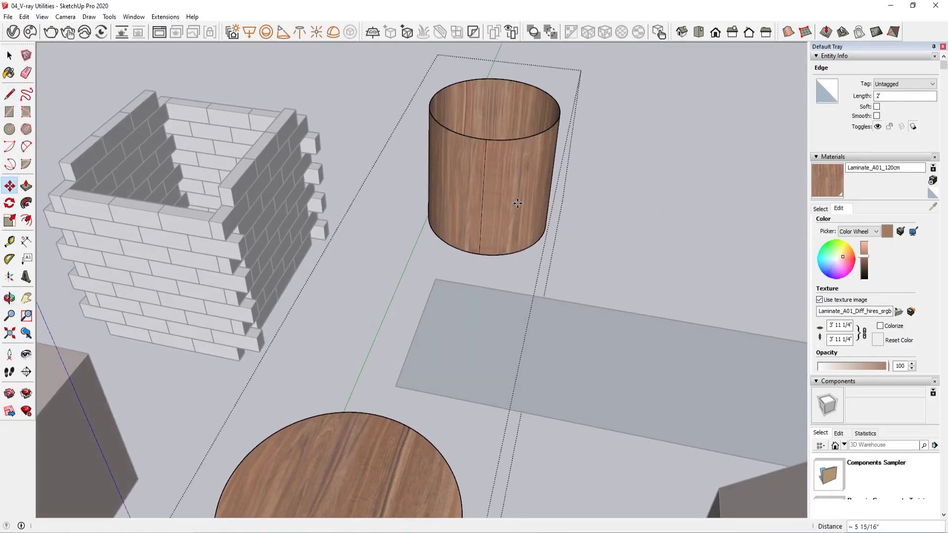
{"action": "mouse_move", "coordinate": [519, 203]}
{"action": "middle_mouse_down"}
{"action": "mouse_move", "coordinate": [489, 256]}
{"action": "mouse_move", "coordinate": [586, 194]}
{"action": "mouse_move", "coordinate": [493, 211]}
{"action": "mouse_move", "coordinate": [474, 182]}
{"action": "middle_mouse_up"}
{"action": "left_click", "coordinate": [586, 194]}
Step: Cut and erase a narrow strip of the cylinder wall to open it
{"action": "key", "text": "space"}
{"action": "key", "text": "l"}
{"action": "left_click", "coordinate": [485, 131]}
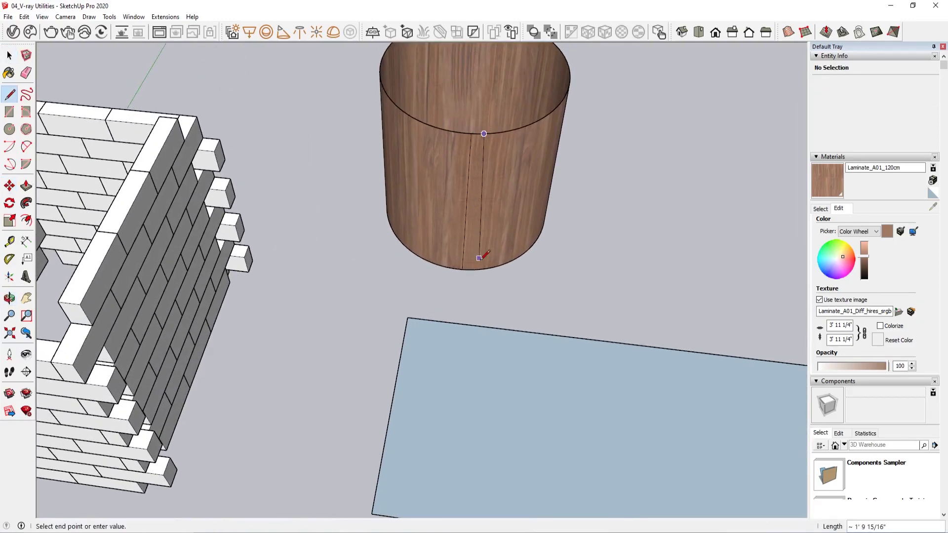
{"action": "mouse_move", "coordinate": [500, 266]}
{"action": "middle_mouse_down"}
{"action": "mouse_move", "coordinate": [482, 212]}
{"action": "mouse_move", "coordinate": [486, 236]}
{"action": "mouse_move", "coordinate": [469, 297]}
{"action": "middle_mouse_up"}
{"action": "key", "text": "space"}
{"action": "left_click", "coordinate": [466, 222]}
{"action": "key", "text": "e"}
Step: Pull the right and left opening edges outward, warping the wall into a curved shell
{"action": "key", "text": "space"}
{"action": "left_click", "coordinate": [487, 236]}
{"action": "key", "text": "m"}
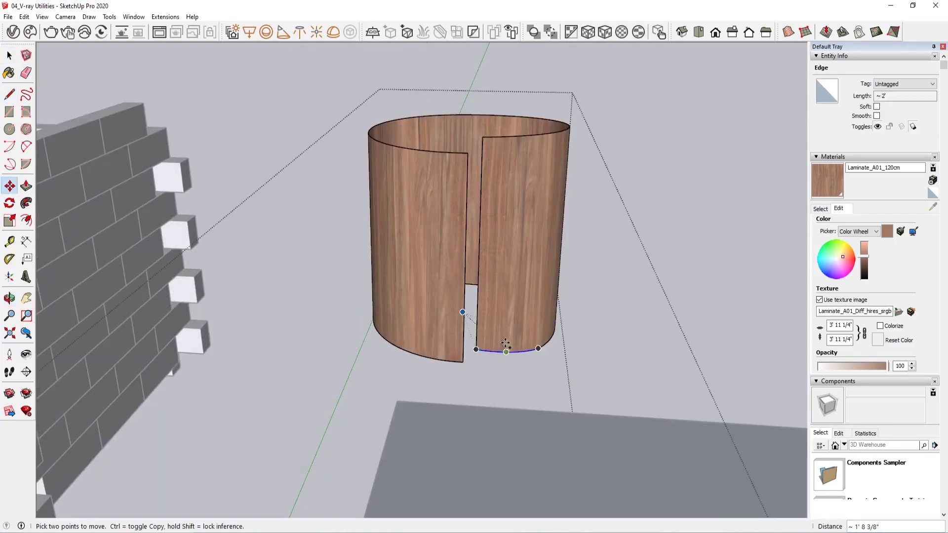
{"action": "left_click", "coordinate": [469, 296]}
{"action": "left_click", "coordinate": [714, 247]}
{"action": "middle_click_drag", "start_coordinate": [714, 247], "coordinate": [568, 340]}
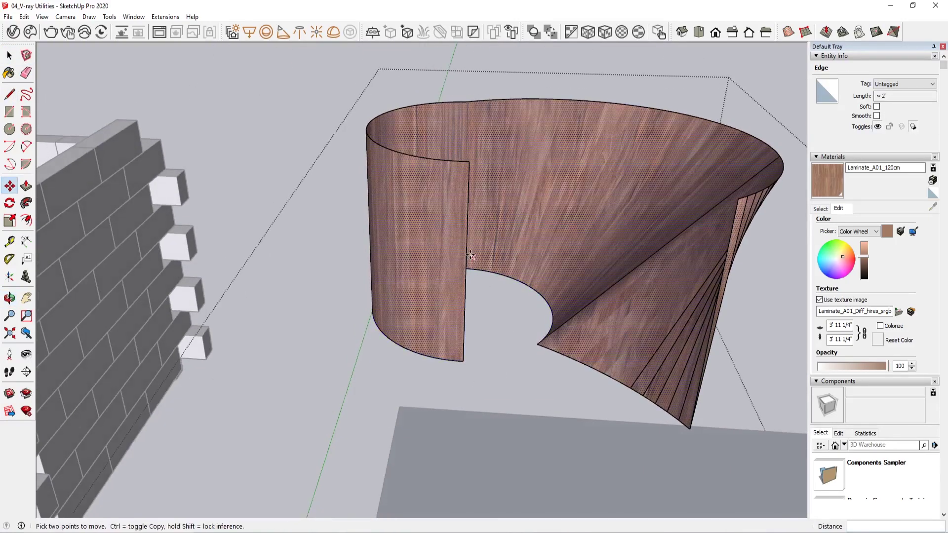
{"action": "left_click", "coordinate": [466, 256]}
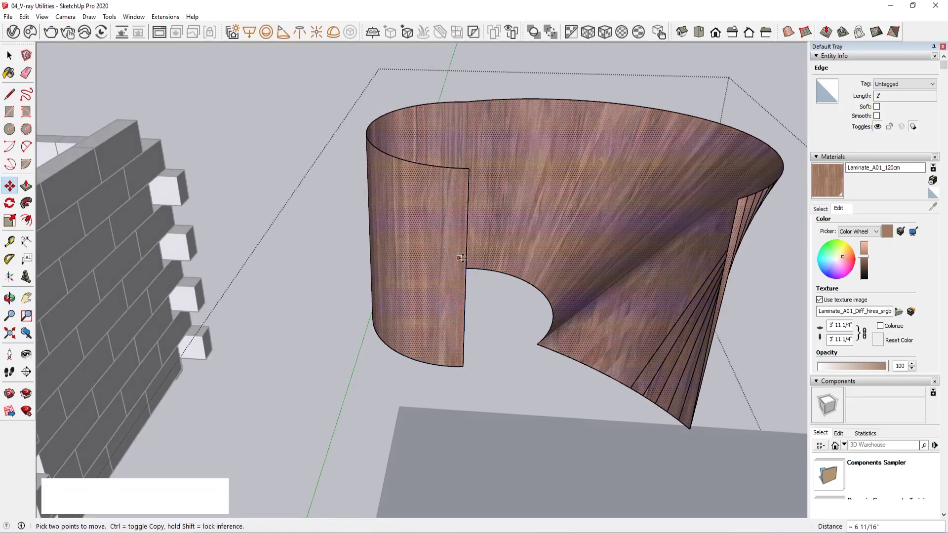
{"action": "left_click", "coordinate": [444, 257]}
{"action": "left_click", "coordinate": [462, 128]}
{"action": "mouse_move", "coordinate": [462, 128]}
{"action": "middle_mouse_down"}
{"action": "mouse_move", "coordinate": [495, 269]}
{"action": "mouse_move", "coordinate": [491, 330]}
{"action": "middle_mouse_up"}
Step: Select the entire curved wall mesh and delete it
{"action": "scroll", "coordinate": [398, 233], "scroll_direction": "up", "scroll_amount": 3}
{"action": "key", "text": "space"}
{"action": "scroll", "coordinate": [398, 158], "scroll_direction": "down", "scroll_amount": 3}
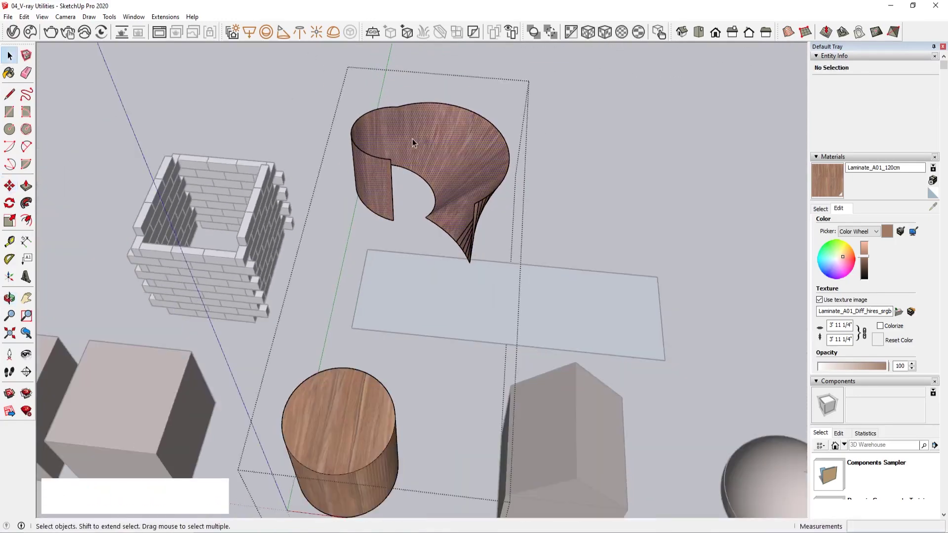
{"action": "left_click", "coordinate": [413, 138]}
{"action": "left_click", "coordinate": [482, 250]}
{"action": "triple_click", "coordinate": [449, 177]}
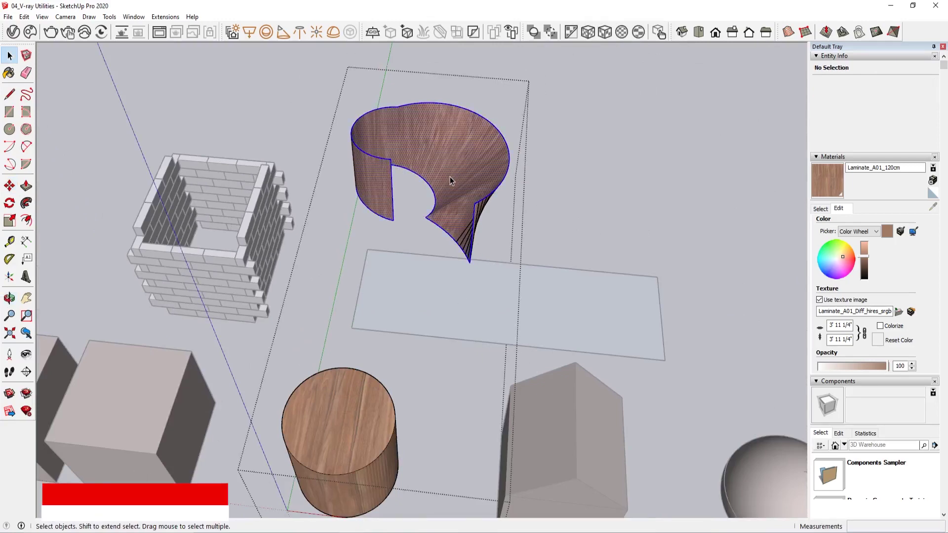
{"action": "key", "text": "Delete"}
Step: Open the cylinder group and apply the V-Ray Utilities Tri-Planar Projection
{"action": "middle_click_drag", "start_coordinate": [483, 161], "coordinate": [440, 281]}
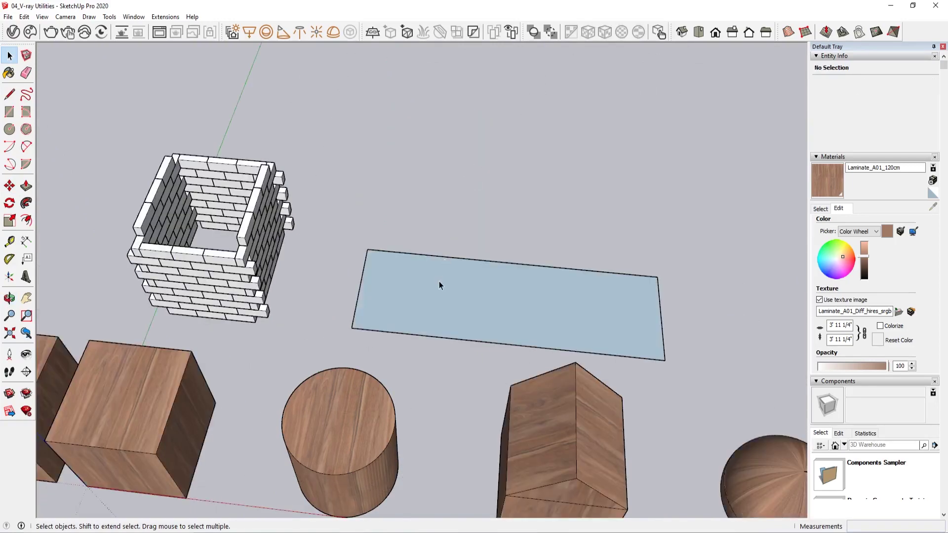
{"action": "scroll", "coordinate": [402, 353], "scroll_direction": "up", "scroll_amount": 3}
{"action": "middle_click_drag", "start_coordinate": [403, 354], "coordinate": [488, 174]}
{"action": "left_click_drag", "start_coordinate": [488, 175], "coordinate": [483, 260]}
{"action": "scroll", "coordinate": [452, 219], "scroll_direction": "up", "scroll_amount": 3}
{"action": "key", "text": "space"}
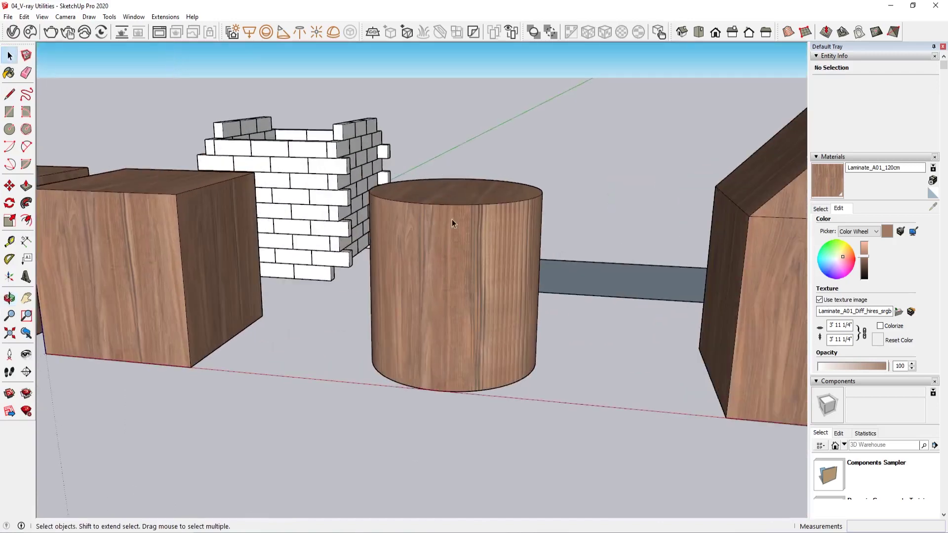
{"action": "double_click", "coordinate": [460, 245]}
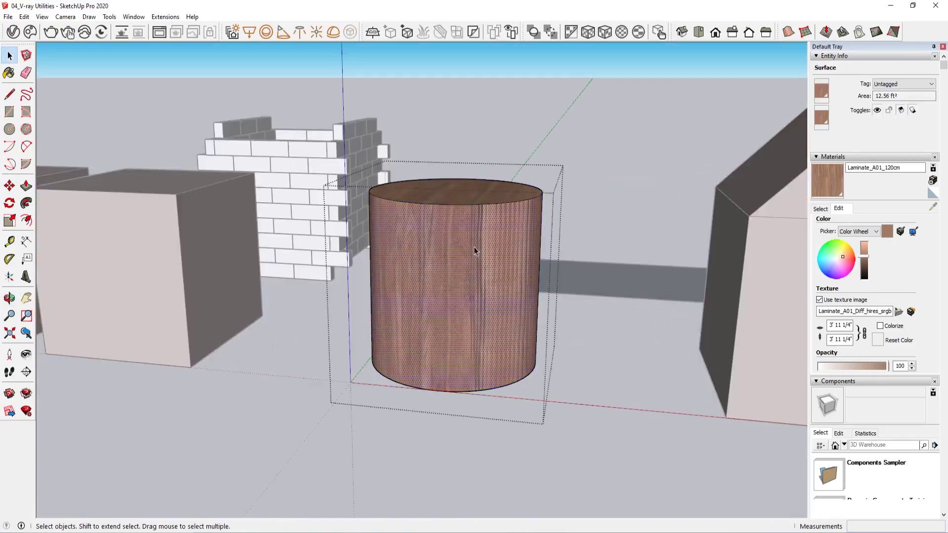
{"action": "left_click", "coordinate": [589, 33]}
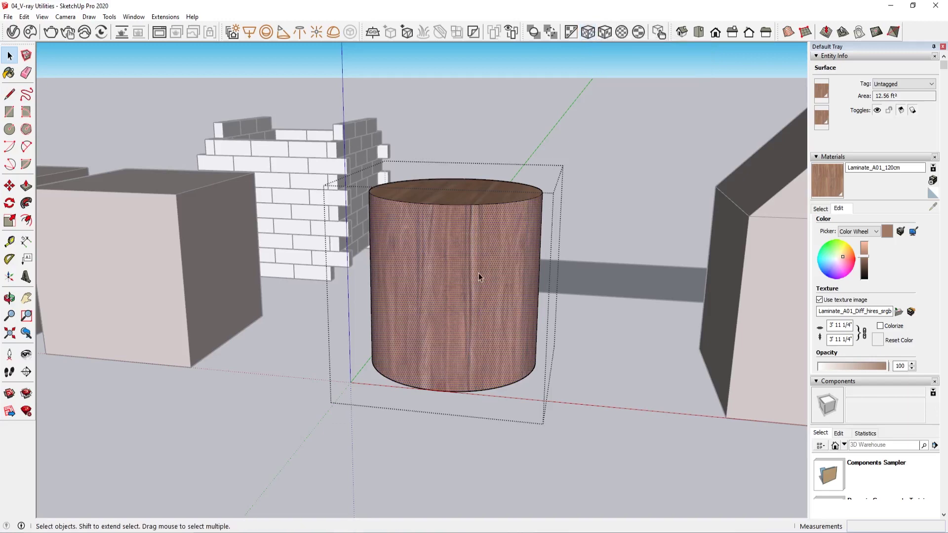
{"action": "mouse_move", "coordinate": [562, 123]}
{"action": "middle_mouse_down"}
{"action": "mouse_move", "coordinate": [511, 118]}
{"action": "mouse_move", "coordinate": [431, 256]}
{"action": "mouse_move", "coordinate": [335, 309]}
{"action": "mouse_move", "coordinate": [522, 406]}
{"action": "mouse_move", "coordinate": [353, 257]}
{"action": "mouse_move", "coordinate": [416, 315]}
{"action": "middle_mouse_up"}
Step: Remap the cylinder's top face and curved side with the V-Ray projection buttons
{"action": "double_click", "coordinate": [417, 315]}
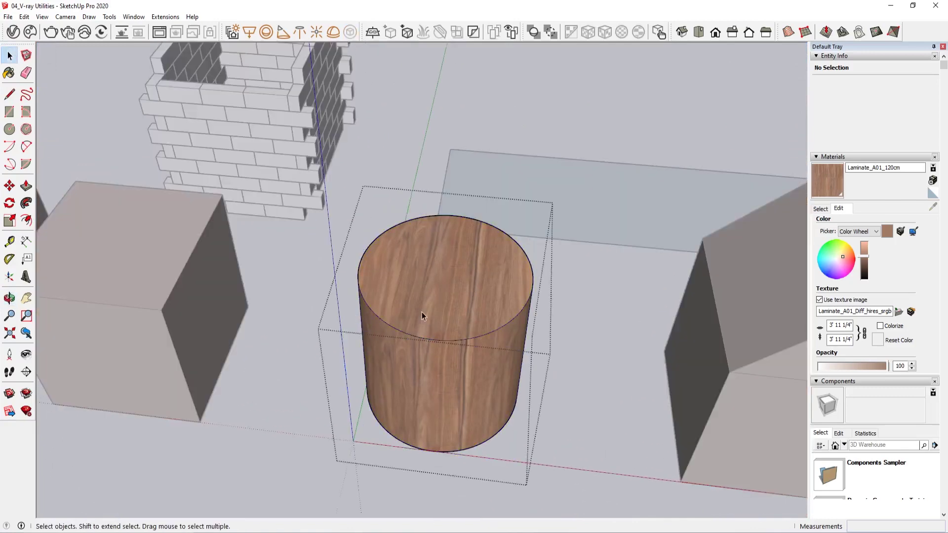
{"action": "left_click", "coordinate": [441, 278]}
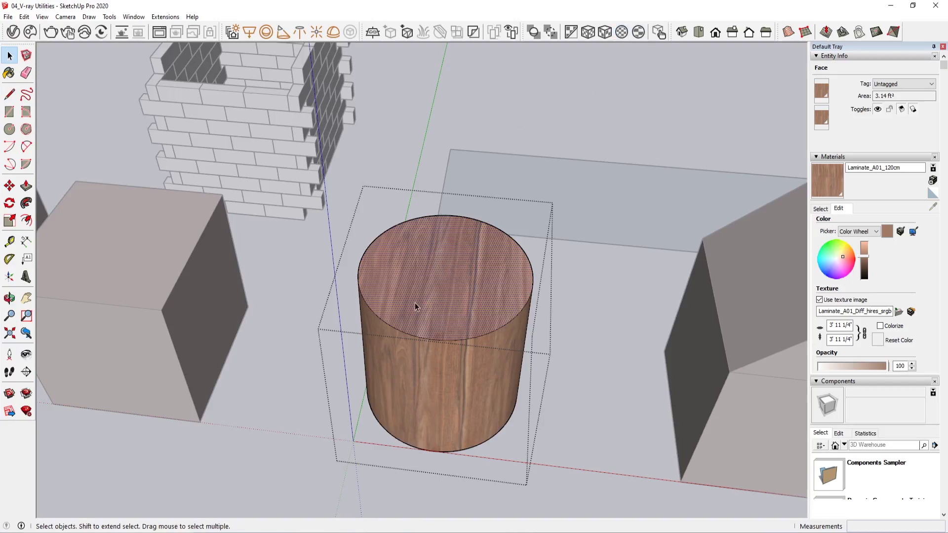
{"action": "left_click", "coordinate": [622, 32]}
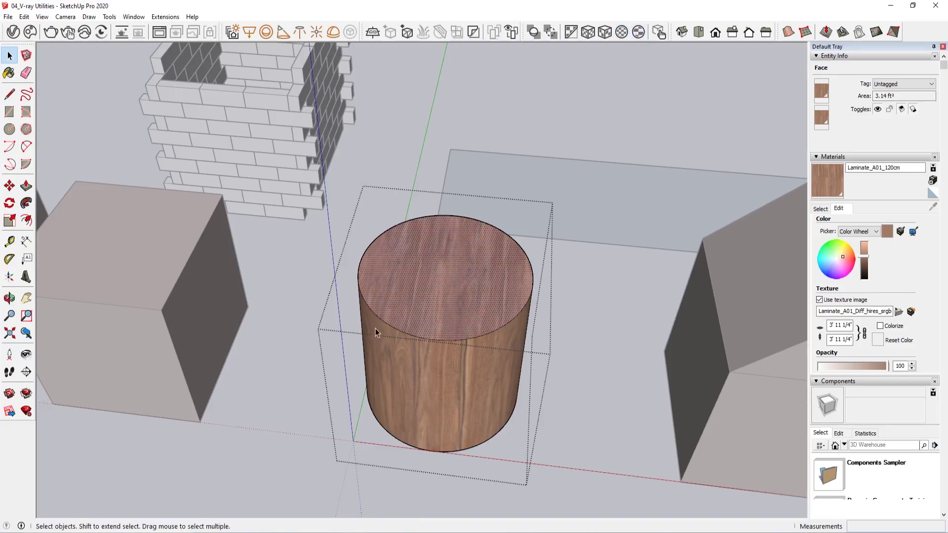
{"action": "left_click", "coordinate": [588, 32]}
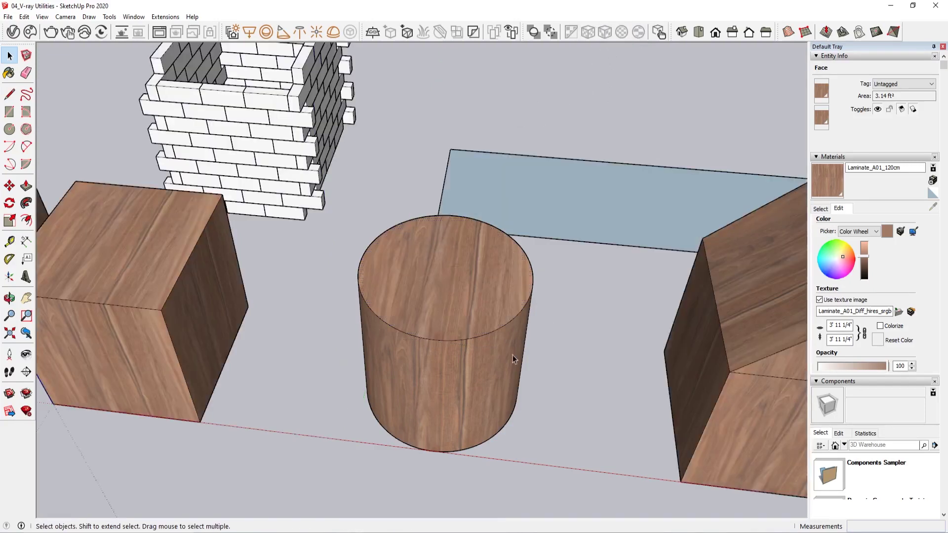
{"action": "left_click", "coordinate": [472, 394]}
{"action": "scroll", "coordinate": [446, 382], "scroll_direction": "up", "scroll_amount": 2}
{"action": "scroll", "coordinate": [449, 396], "scroll_direction": "up", "scroll_amount": 2}
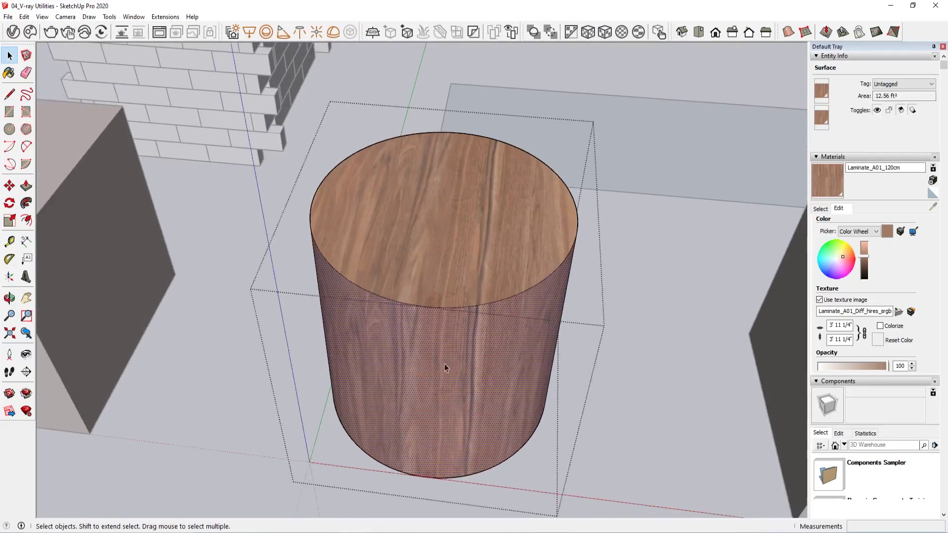
{"action": "left_click", "coordinate": [615, 36]}
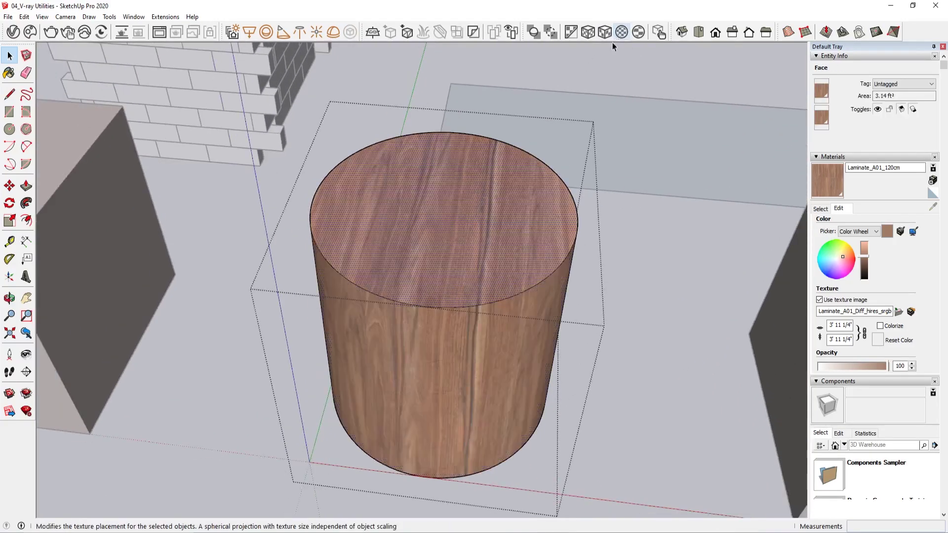
Step: Leave the cylinder group and view the whole scene from above
{"action": "left_click", "coordinate": [613, 56]}
{"action": "scroll", "coordinate": [453, 203], "scroll_direction": "down", "scroll_amount": 3}
{"action": "mouse_move", "coordinate": [479, 265]}
{"action": "middle_mouse_down"}
{"action": "mouse_move", "coordinate": [319, 250]}
{"action": "mouse_move", "coordinate": [416, 230]}
{"action": "mouse_move", "coordinate": [426, 278]}
{"action": "mouse_move", "coordinate": [424, 218]}
{"action": "middle_mouse_up"}
{"action": "left_click", "coordinate": [427, 278]}
{"action": "middle_click_drag", "start_coordinate": [453, 258], "coordinate": [490, 263]}
Step: Delete the flat blue plane along with its edges
{"action": "double_click", "coordinate": [493, 251]}
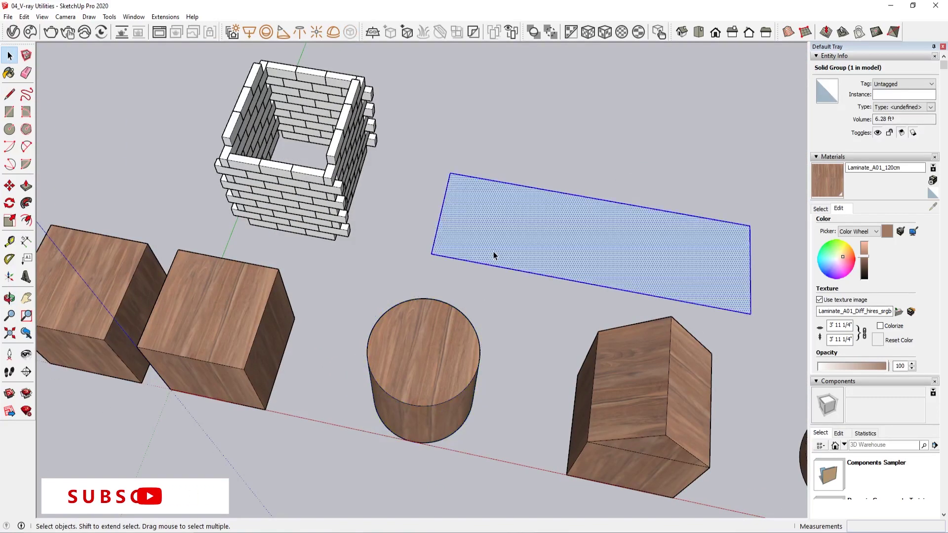
{"action": "key", "text": "Delete"}
{"action": "mouse_move", "coordinate": [431, 430]}
{"action": "middle_mouse_down"}
{"action": "mouse_move", "coordinate": [491, 244]}
{"action": "mouse_move", "coordinate": [434, 294]}
{"action": "middle_mouse_up"}
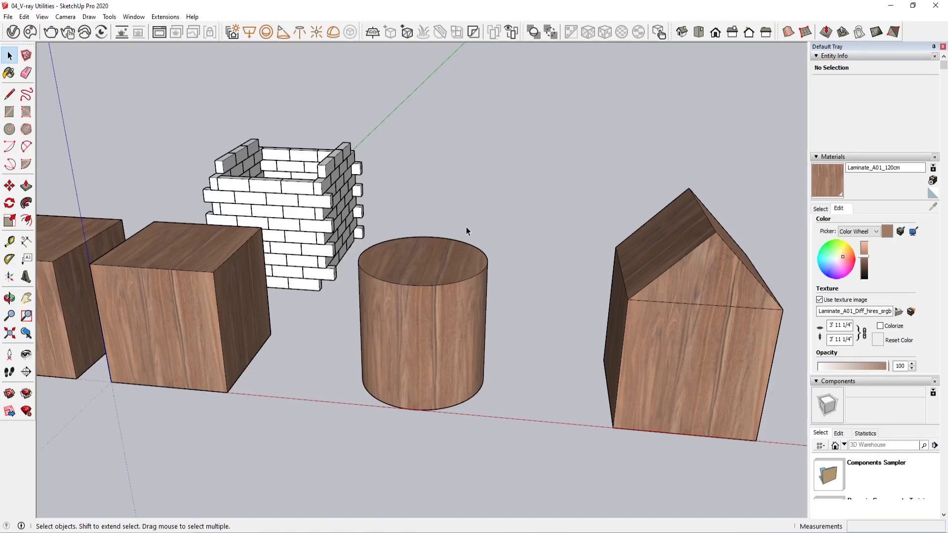
{"action": "mouse_move", "coordinate": [357, 324]}
{"action": "middle_mouse_down"}
{"action": "mouse_move", "coordinate": [476, 278]}
{"action": "mouse_move", "coordinate": [328, 278]}
{"action": "mouse_move", "coordinate": [434, 244]}
{"action": "mouse_move", "coordinate": [302, 222]}
{"action": "mouse_move", "coordinate": [418, 251]}
{"action": "middle_mouse_up"}
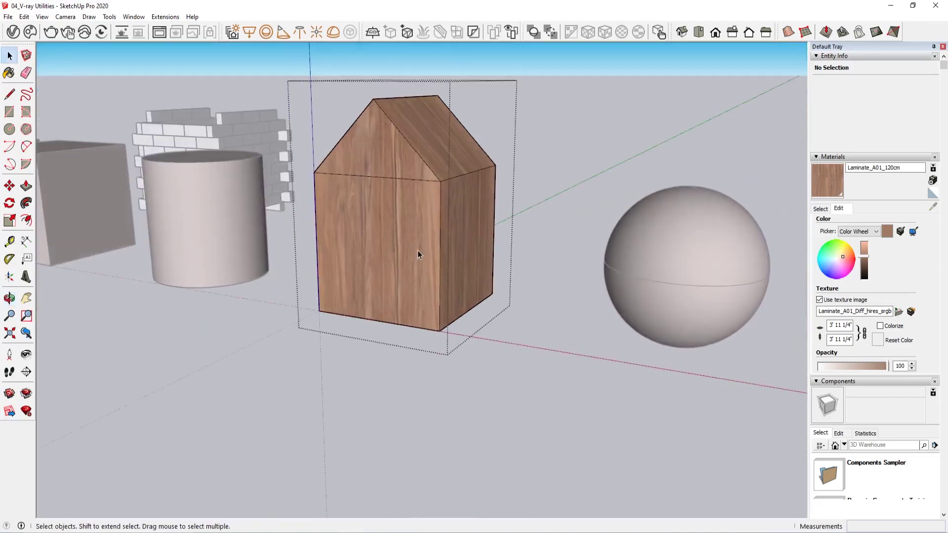
Step: Apply a cubic Tri-Planar projection to the whole house shape's wood texture
{"action": "triple_click", "coordinate": [418, 250]}
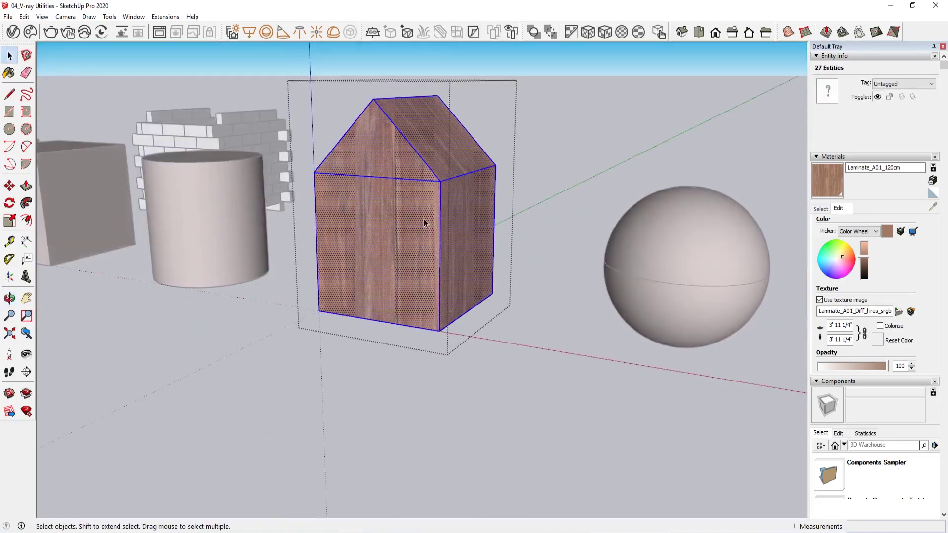
{"action": "left_click", "coordinate": [506, 153]}
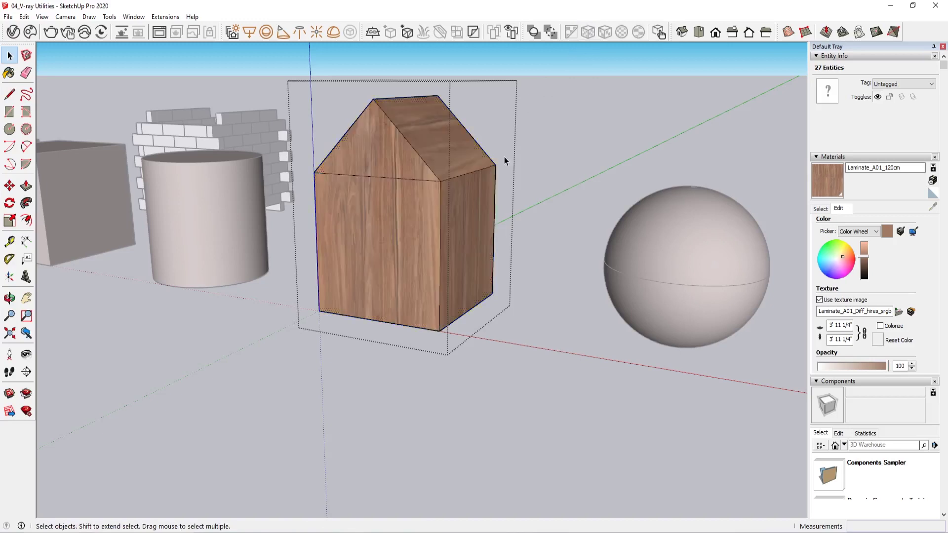
{"action": "triple_click", "coordinate": [449, 203]}
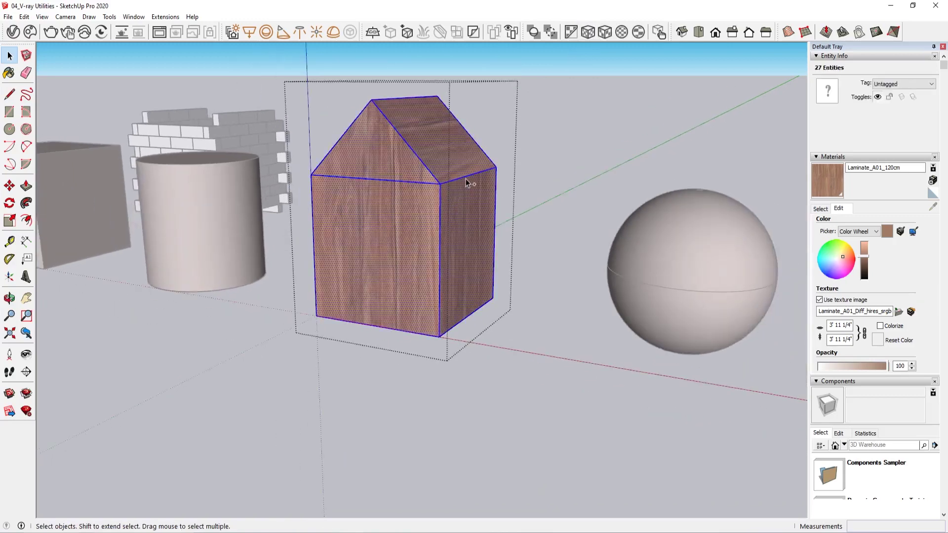
{"action": "left_click", "coordinate": [611, 32]}
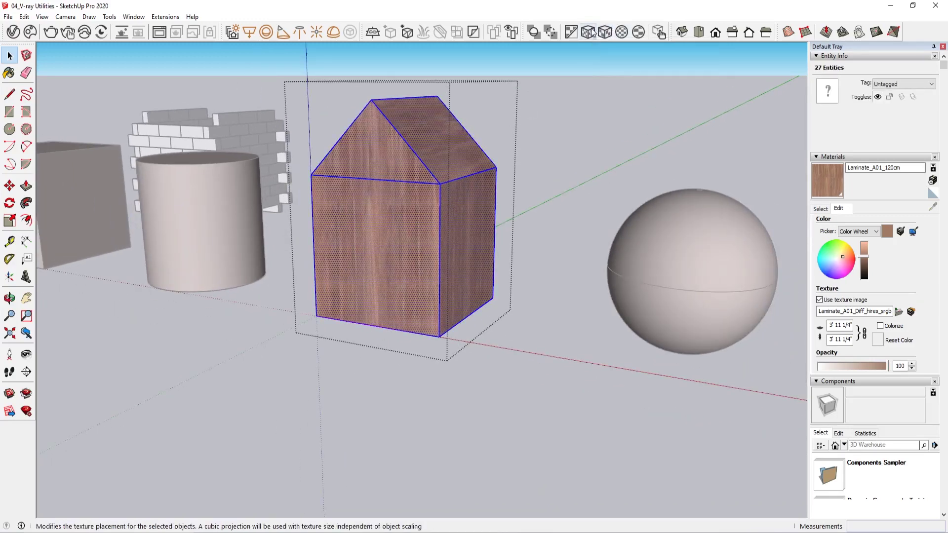
{"action": "scroll", "coordinate": [571, 206], "scroll_direction": "up", "scroll_amount": 5}
{"action": "mouse_move", "coordinate": [571, 205]}
{"action": "middle_mouse_down"}
{"action": "mouse_move", "coordinate": [488, 177]}
{"action": "mouse_move", "coordinate": [444, 198]}
{"action": "mouse_move", "coordinate": [483, 165]}
{"action": "middle_mouse_up"}
{"action": "scroll", "coordinate": [445, 197], "scroll_direction": "up", "scroll_amount": 3}
{"action": "left_click", "coordinate": [431, 195]}
Step: Apply a spherical projection to the sphere's surface inside its group
{"action": "double_click", "coordinate": [431, 195]}
{"action": "left_click", "coordinate": [431, 195]}
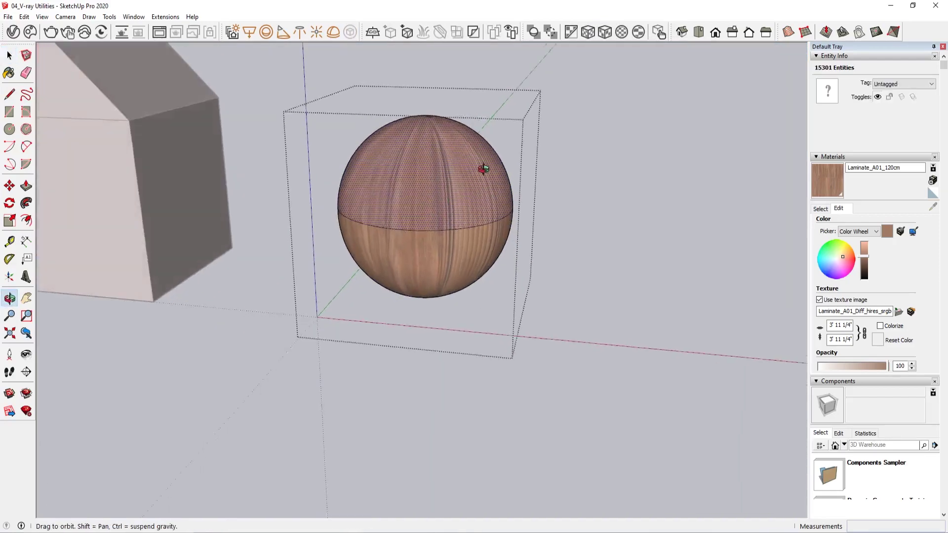
{"action": "left_click", "coordinate": [621, 32]}
{"action": "left_click", "coordinate": [591, 179]}
{"action": "mouse_move", "coordinate": [591, 180]}
{"action": "middle_mouse_down"}
{"action": "mouse_move", "coordinate": [399, 284]}
{"action": "mouse_move", "coordinate": [417, 370]}
{"action": "mouse_move", "coordinate": [392, 218]}
{"action": "middle_mouse_up"}
{"action": "scroll", "coordinate": [414, 248], "scroll_direction": "up", "scroll_amount": 2}
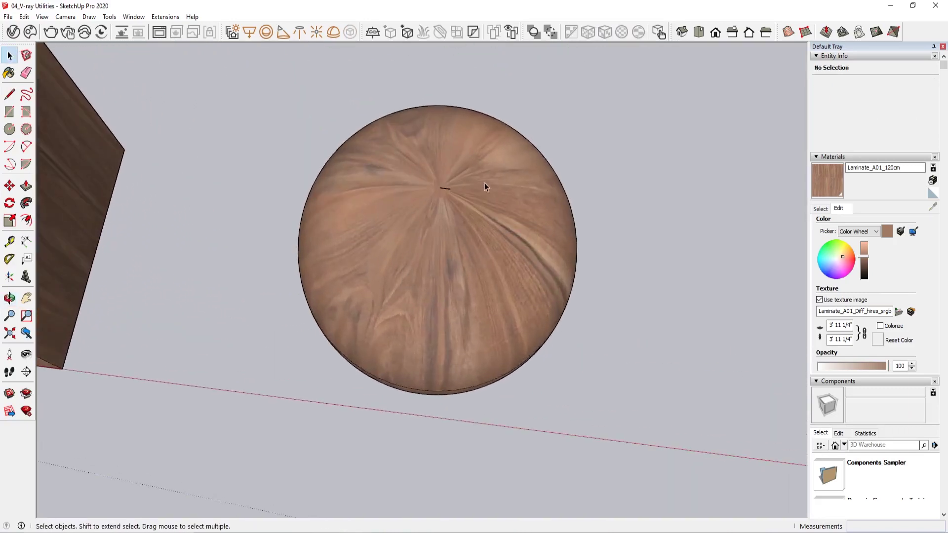
{"action": "scroll", "coordinate": [440, 197], "scroll_direction": "up", "scroll_amount": 2}
Step: Apply the cubic projection to the whole sphere so the grain runs vertically
{"action": "triple_click", "coordinate": [399, 265]}
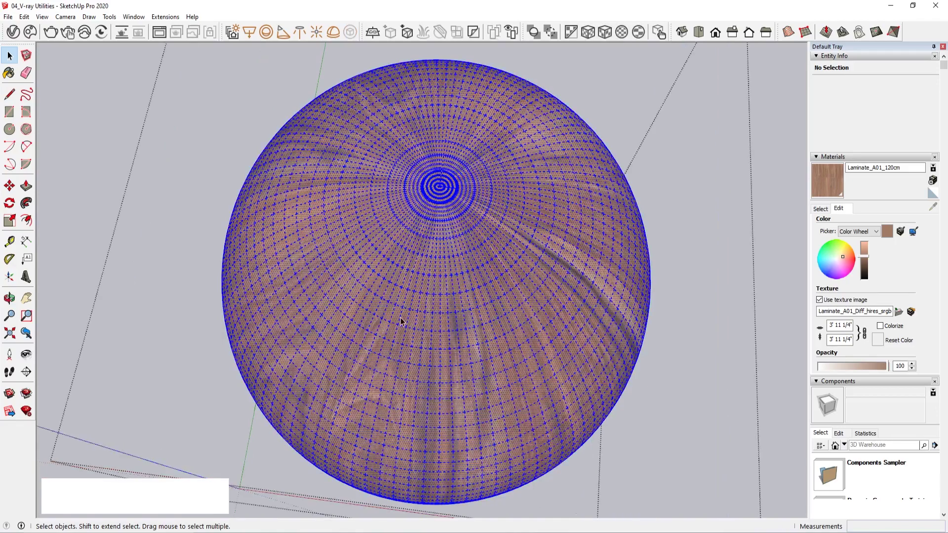
{"action": "middle_click_drag", "start_coordinate": [399, 266], "coordinate": [427, 148]}
{"action": "scroll", "coordinate": [416, 190], "scroll_direction": "down", "scroll_amount": 3}
{"action": "scroll", "coordinate": [419, 180], "scroll_direction": "up", "scroll_amount": 1}
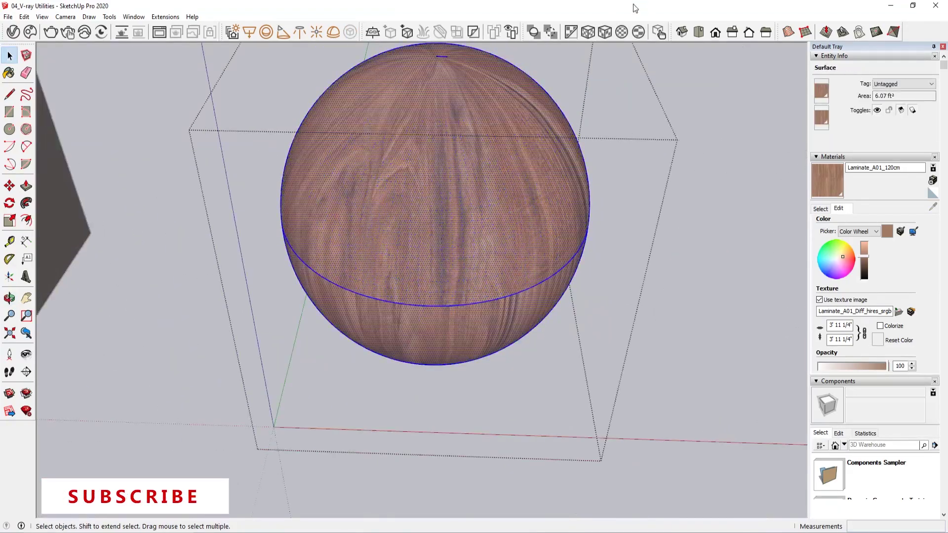
{"action": "left_click", "coordinate": [588, 31]}
{"action": "left_click", "coordinate": [606, 127]}
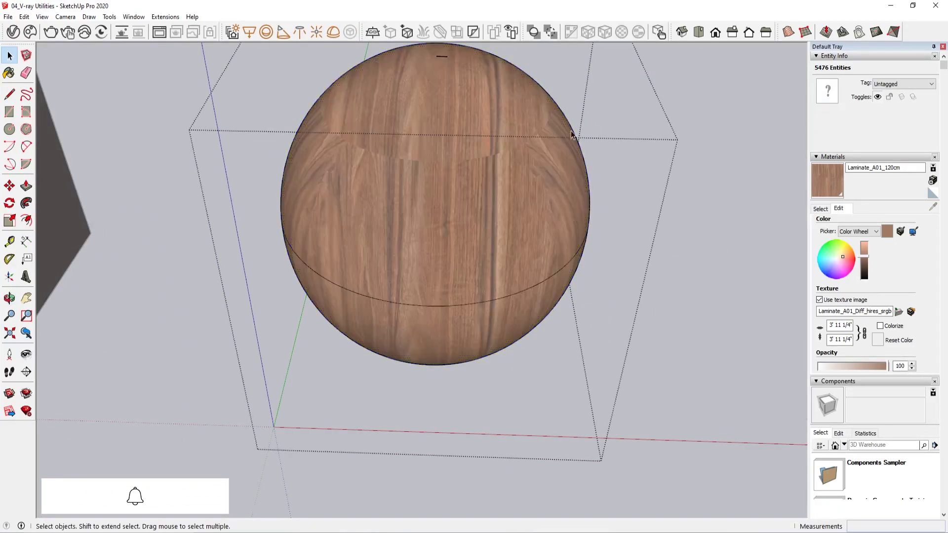
{"action": "mouse_move", "coordinate": [606, 127]}
{"action": "middle_mouse_down"}
{"action": "mouse_move", "coordinate": [460, 244]}
{"action": "mouse_move", "coordinate": [300, 67]}
{"action": "mouse_move", "coordinate": [156, 131]}
{"action": "mouse_move", "coordinate": [148, 212]}
{"action": "mouse_move", "coordinate": [508, 284]}
{"action": "middle_mouse_up"}
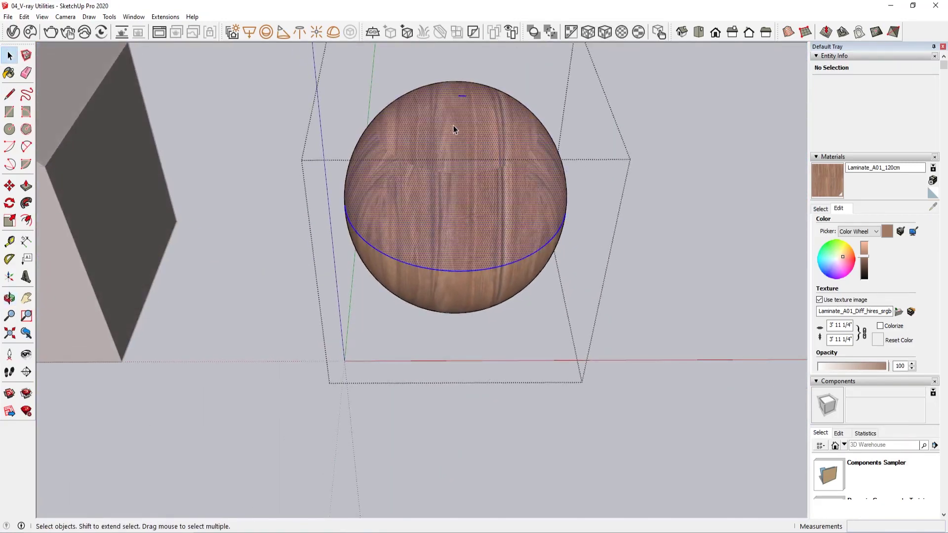
{"action": "triple_click", "coordinate": [499, 182]}
{"action": "middle_click_drag", "start_coordinate": [499, 182], "coordinate": [617, 47]}
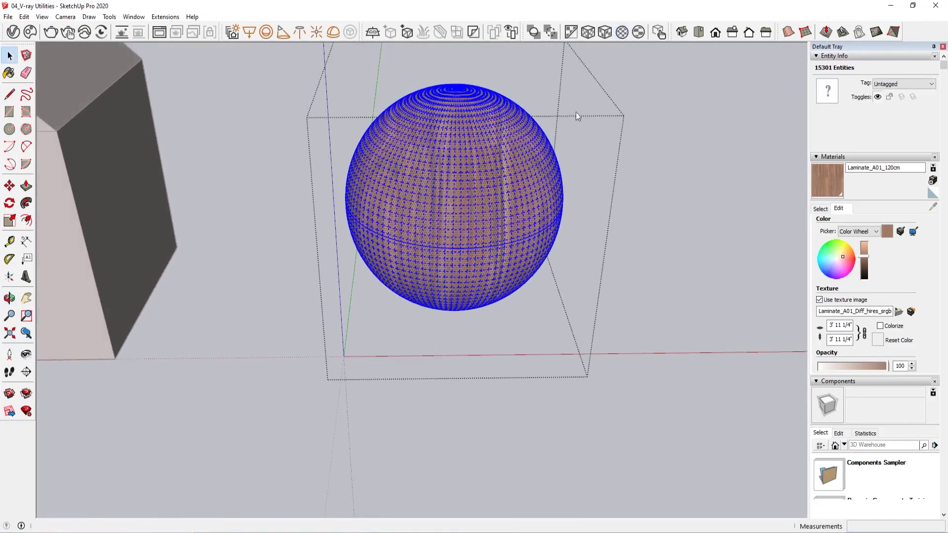
{"action": "left_click", "coordinate": [624, 136]}
{"action": "mouse_move", "coordinate": [623, 135]}
{"action": "middle_mouse_down"}
{"action": "mouse_move", "coordinate": [550, 201]}
{"action": "mouse_move", "coordinate": [365, 144]}
{"action": "mouse_move", "coordinate": [129, 46]}
{"action": "mouse_move", "coordinate": [482, 163]}
{"action": "mouse_move", "coordinate": [299, 144]}
{"action": "mouse_move", "coordinate": [606, 155]}
{"action": "middle_mouse_up"}
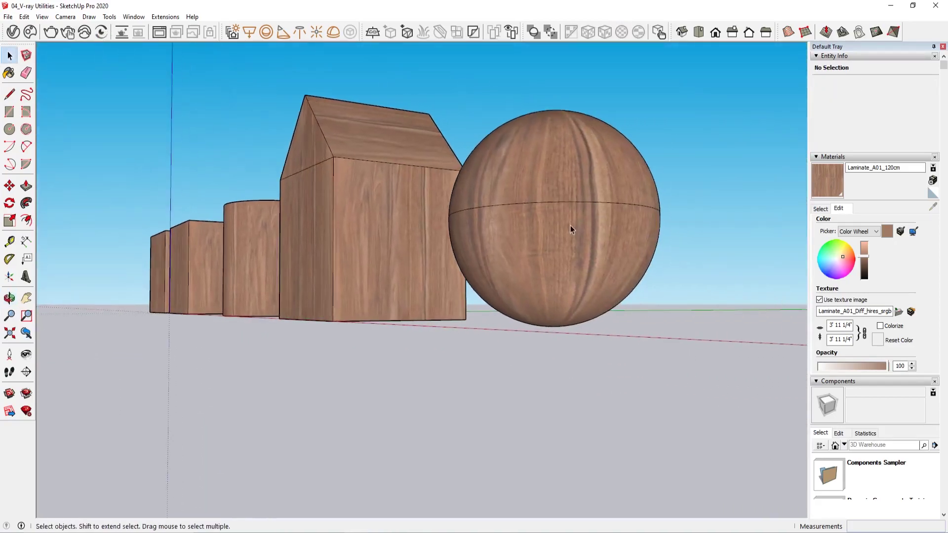
Step: Orbit over the scene to look down into the open brick box
{"action": "middle_click_drag", "start_coordinate": [570, 226], "coordinate": [523, 69]}
{"action": "mouse_move", "coordinate": [291, 151]}
{"action": "middle_mouse_down"}
{"action": "mouse_move", "coordinate": [576, 237]}
{"action": "mouse_move", "coordinate": [463, 185]}
{"action": "middle_mouse_up"}
{"action": "mouse_move", "coordinate": [413, 203]}
{"action": "middle_mouse_down"}
{"action": "mouse_move", "coordinate": [374, 268]}
{"action": "mouse_move", "coordinate": [320, 196]}
{"action": "middle_mouse_up"}
{"action": "scroll", "coordinate": [456, 118], "scroll_direction": "down", "scroll_amount": 3}
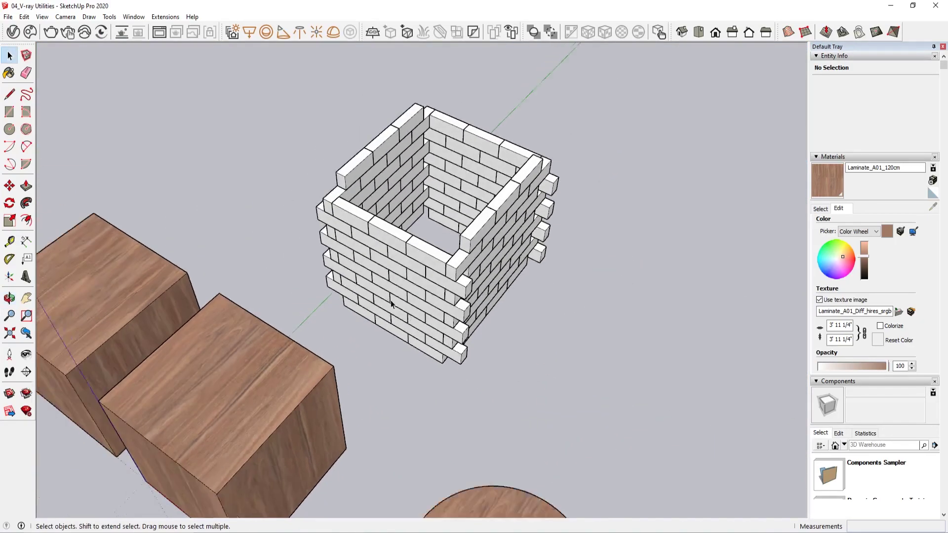
{"action": "mouse_move", "coordinate": [457, 118]}
{"action": "middle_mouse_down"}
{"action": "mouse_move", "coordinate": [533, 247]}
{"action": "mouse_move", "coordinate": [339, 333]}
{"action": "middle_mouse_up"}
{"action": "scroll", "coordinate": [348, 412], "scroll_direction": "up", "scroll_amount": 3}
Step: Open and close the front laminate cube's group, then settle the view at eye level
{"action": "triple_click", "coordinate": [348, 413]}
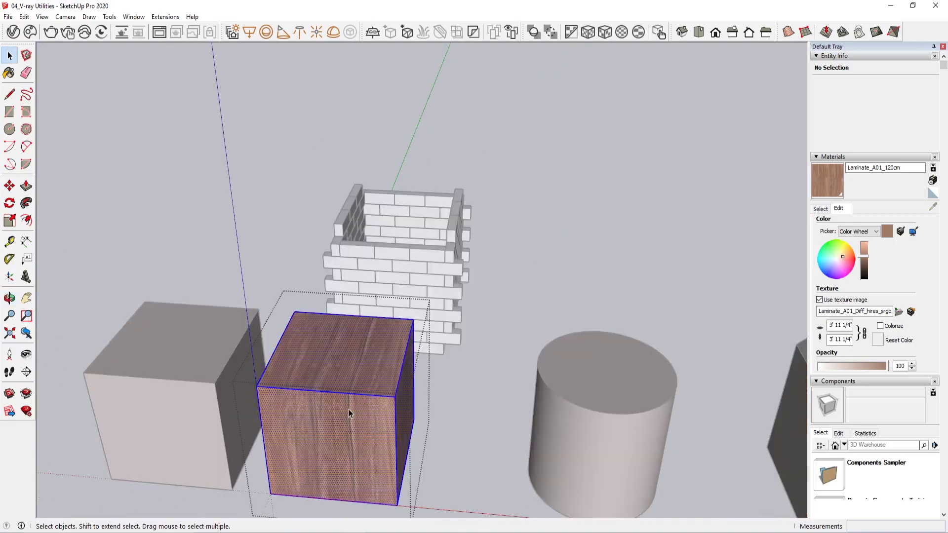
{"action": "mouse_move", "coordinate": [348, 412]}
{"action": "middle_mouse_down"}
{"action": "mouse_move", "coordinate": [359, 364]}
{"action": "mouse_move", "coordinate": [321, 296]}
{"action": "mouse_move", "coordinate": [427, 334]}
{"action": "middle_mouse_up"}
{"action": "scroll", "coordinate": [328, 364], "scroll_direction": "up", "scroll_amount": 2}
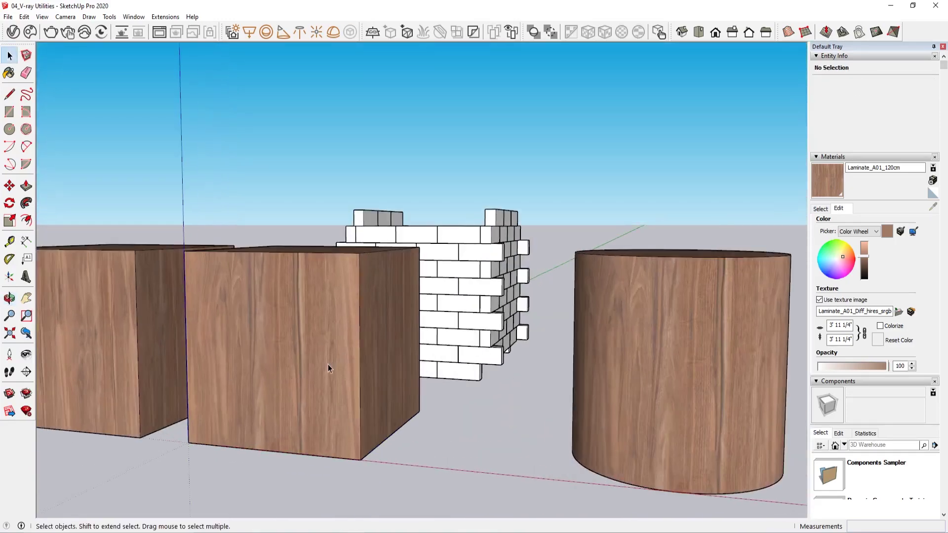
{"action": "mouse_move", "coordinate": [328, 365]}
{"action": "middle_mouse_down"}
{"action": "mouse_move", "coordinate": [282, 366]}
{"action": "mouse_move", "coordinate": [315, 324]}
{"action": "middle_mouse_up"}
{"action": "double_click", "coordinate": [326, 309]}
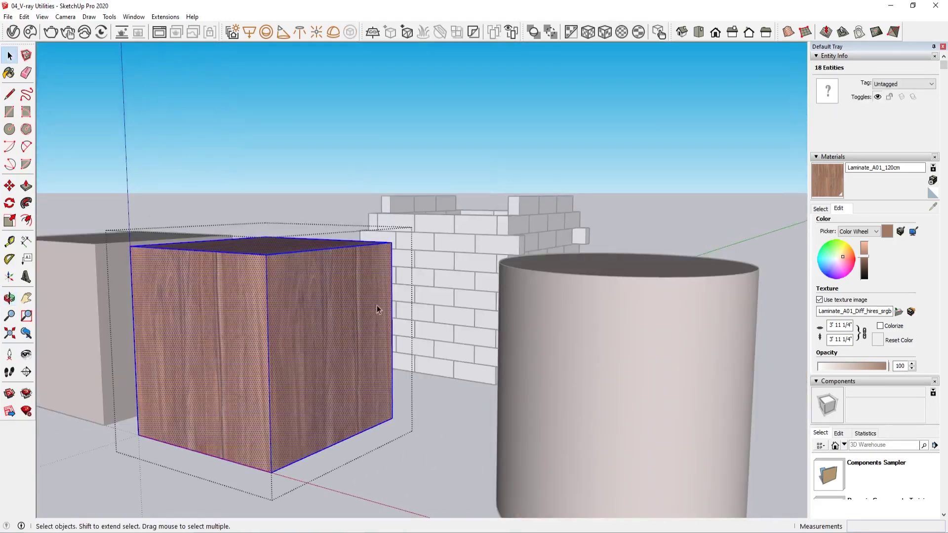
{"action": "mouse_move", "coordinate": [377, 311]}
{"action": "middle_mouse_down"}
{"action": "mouse_move", "coordinate": [383, 439]}
{"action": "mouse_move", "coordinate": [538, 346]}
{"action": "middle_mouse_up"}
{"action": "left_click", "coordinate": [538, 346]}
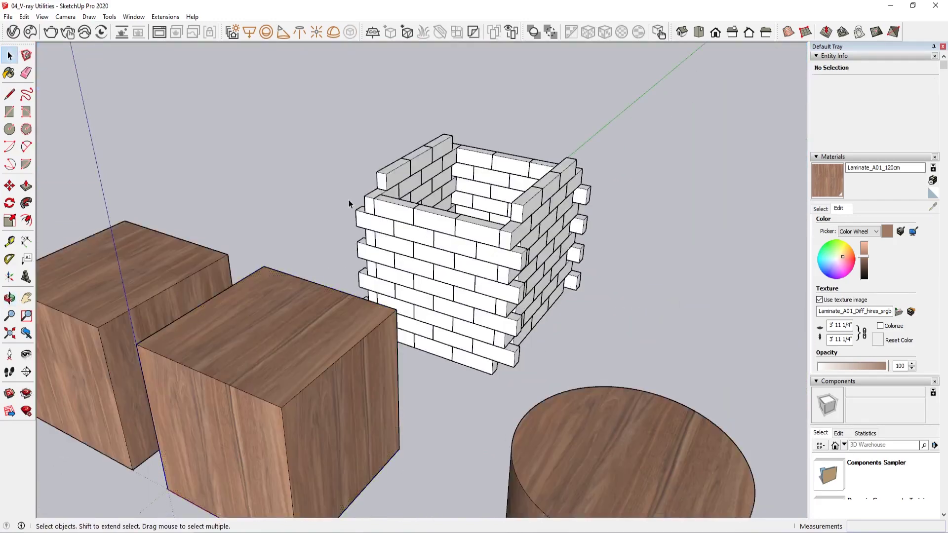
{"action": "mouse_move", "coordinate": [351, 203]}
{"action": "middle_mouse_down"}
{"action": "mouse_move", "coordinate": [328, 224]}
{"action": "mouse_move", "coordinate": [330, 279]}
{"action": "mouse_move", "coordinate": [402, 394]}
{"action": "middle_mouse_up"}
{"action": "middle_click_drag", "start_coordinate": [299, 362], "coordinate": [272, 257]}
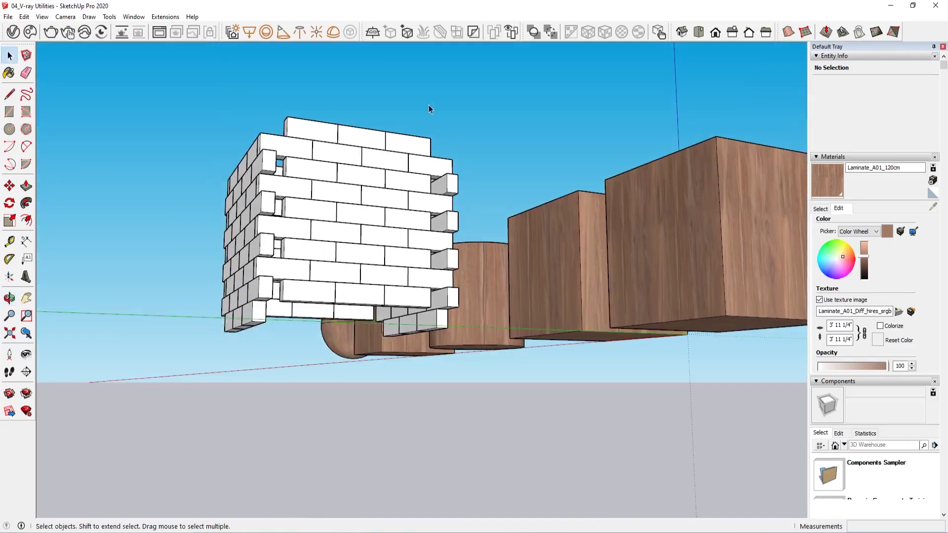
{"action": "mouse_move", "coordinate": [460, 179]}
{"action": "middle_mouse_down"}
{"action": "mouse_move", "coordinate": [334, 293]}
{"action": "mouse_move", "coordinate": [449, 277]}
{"action": "mouse_move", "coordinate": [442, 313]}
{"action": "mouse_move", "coordinate": [314, 320]}
{"action": "mouse_move", "coordinate": [334, 332]}
{"action": "middle_mouse_up"}
Step: Copy the front brick wall upward above the box
{"action": "key", "text": "m"}
{"action": "left_click", "coordinate": [336, 334]}
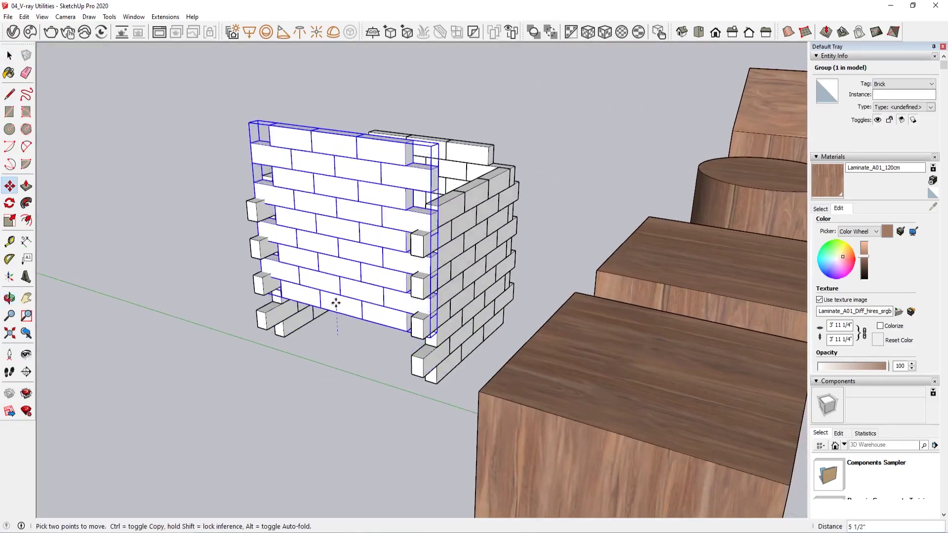
{"action": "key", "text": "ctrl"}
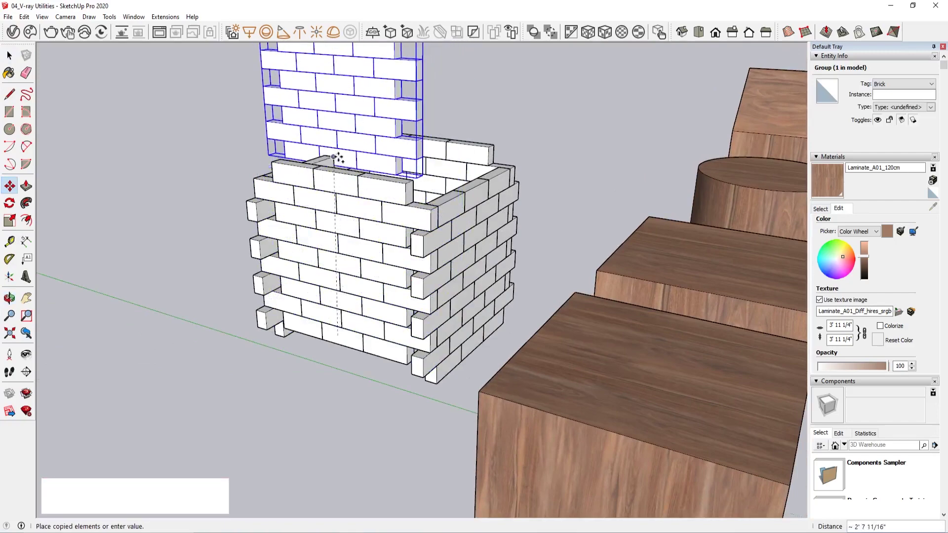
{"action": "left_click", "coordinate": [322, 130]}
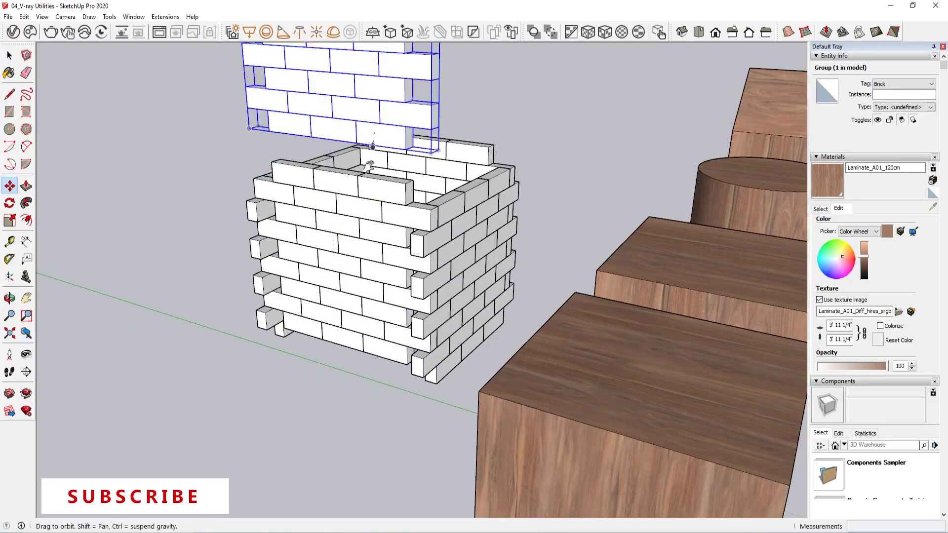
{"action": "mouse_move", "coordinate": [321, 129]}
{"action": "middle_mouse_down"}
{"action": "mouse_move", "coordinate": [391, 350]}
{"action": "mouse_move", "coordinate": [302, 333]}
{"action": "mouse_move", "coordinate": [299, 200]}
{"action": "middle_mouse_up"}
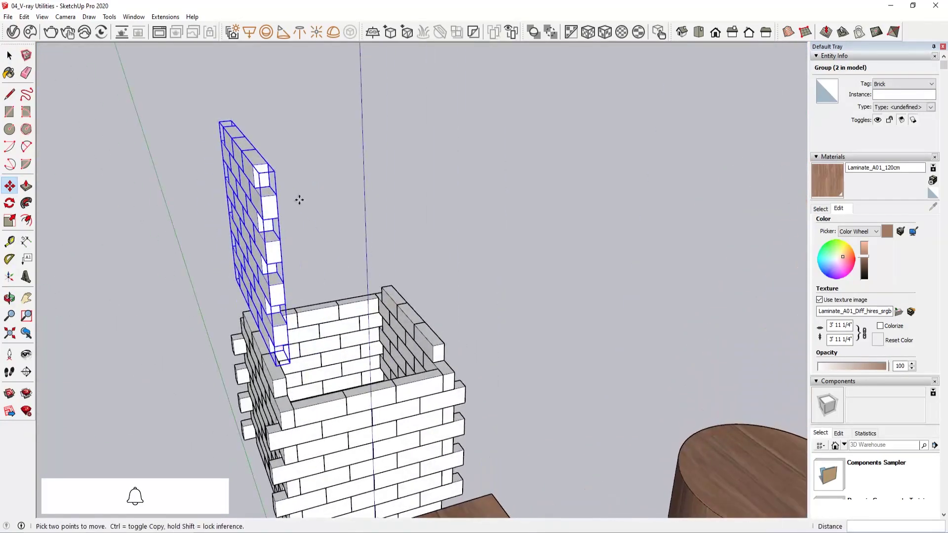
Step: Rotate the wall copy flat and set it onto the top of the box
{"action": "left_click", "coordinate": [275, 193]}
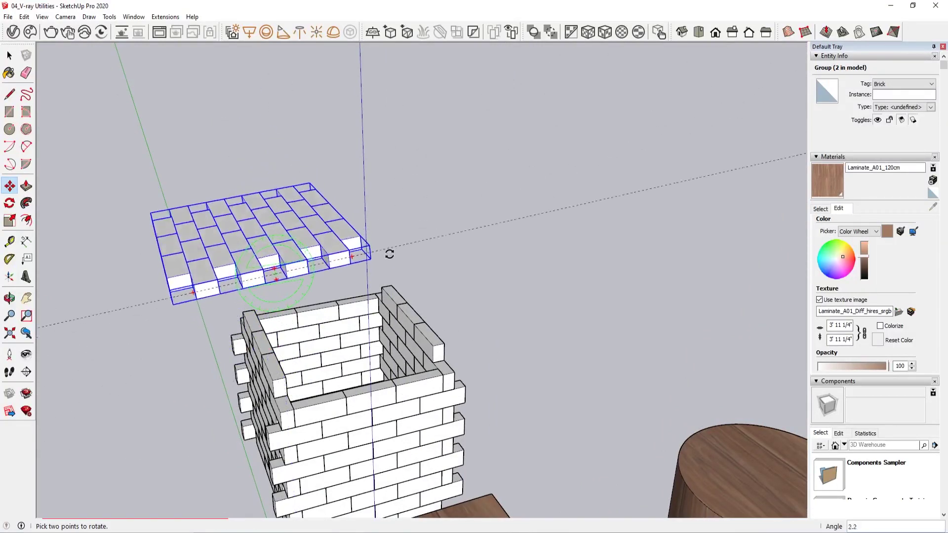
{"action": "left_click", "coordinate": [389, 259]}
{"action": "mouse_move", "coordinate": [390, 258]}
{"action": "middle_mouse_down"}
{"action": "mouse_move", "coordinate": [452, 254]}
{"action": "mouse_move", "coordinate": [361, 267]}
{"action": "middle_mouse_up"}
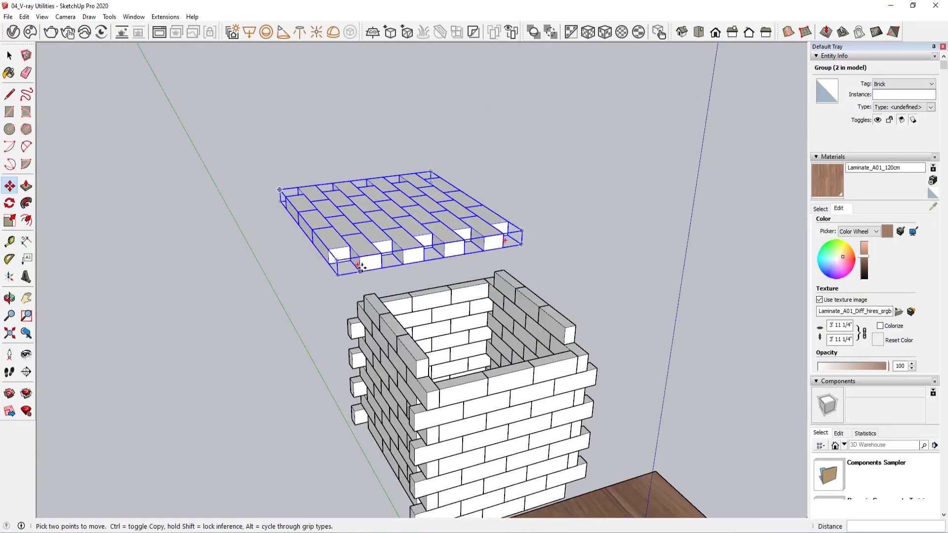
{"action": "left_click", "coordinate": [339, 274]}
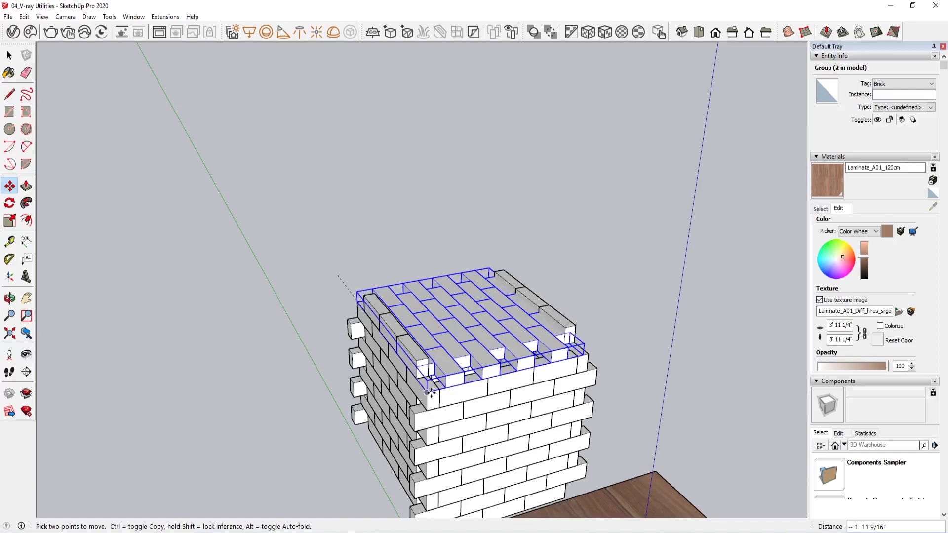
{"action": "left_click", "coordinate": [433, 393]}
{"action": "middle_click_drag", "start_coordinate": [432, 393], "coordinate": [420, 399]}
{"action": "scroll", "coordinate": [421, 399], "scroll_direction": "down", "scroll_amount": 3}
Step: Select the whole middle wooden cube
{"action": "key", "text": "space"}
{"action": "key", "text": "o"}
{"action": "left_click_drag", "start_coordinate": [421, 399], "coordinate": [289, 276]}
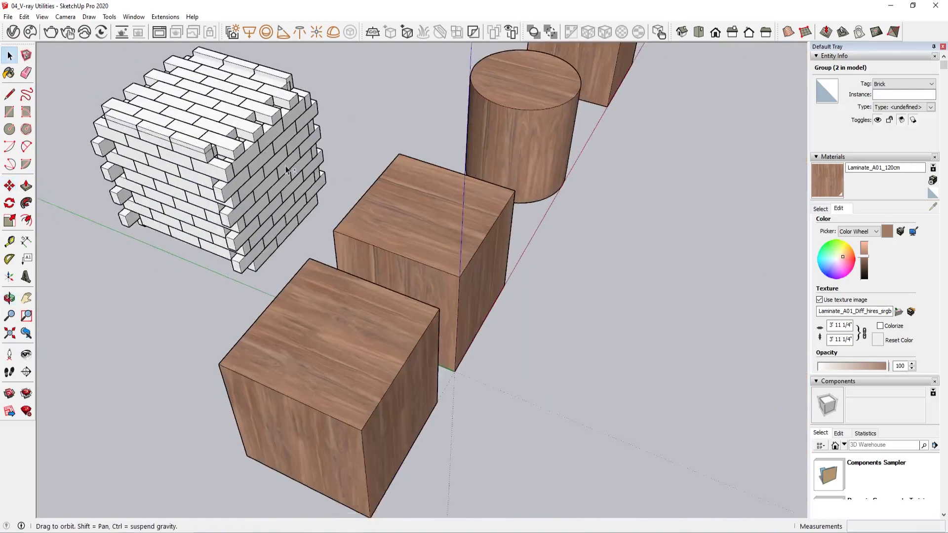
{"action": "scroll", "coordinate": [289, 276], "scroll_direction": "up", "scroll_amount": 3}
{"action": "scroll", "coordinate": [289, 277], "scroll_direction": "down", "scroll_amount": 3}
{"action": "key", "text": "space"}
{"action": "triple_click", "coordinate": [383, 252]}
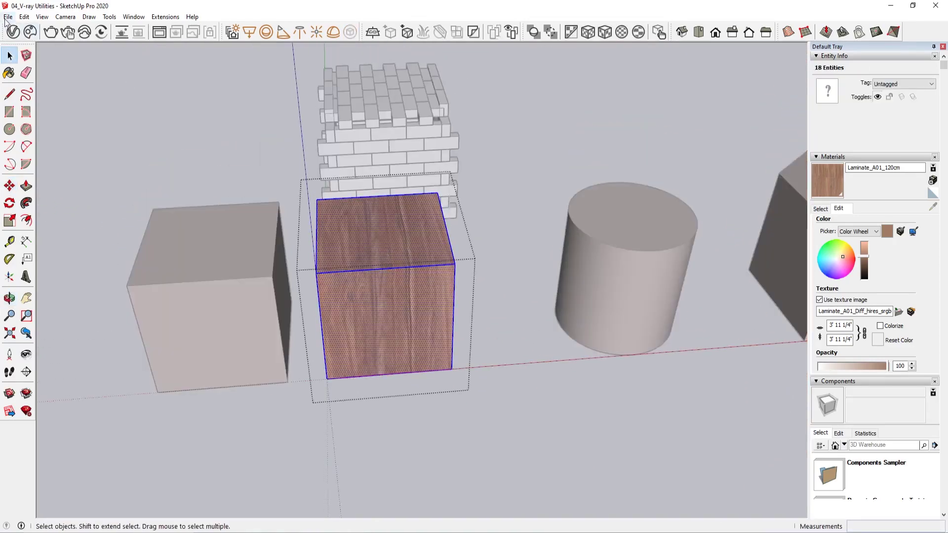
Step: Apply the Bricks_Painted_B01_1m material from the V-Ray material list to the middle cube
{"action": "left_click", "coordinate": [10, 35]}
{"action": "left_click", "coordinate": [105, 175]}
{"action": "right_click", "coordinate": [106, 174]}
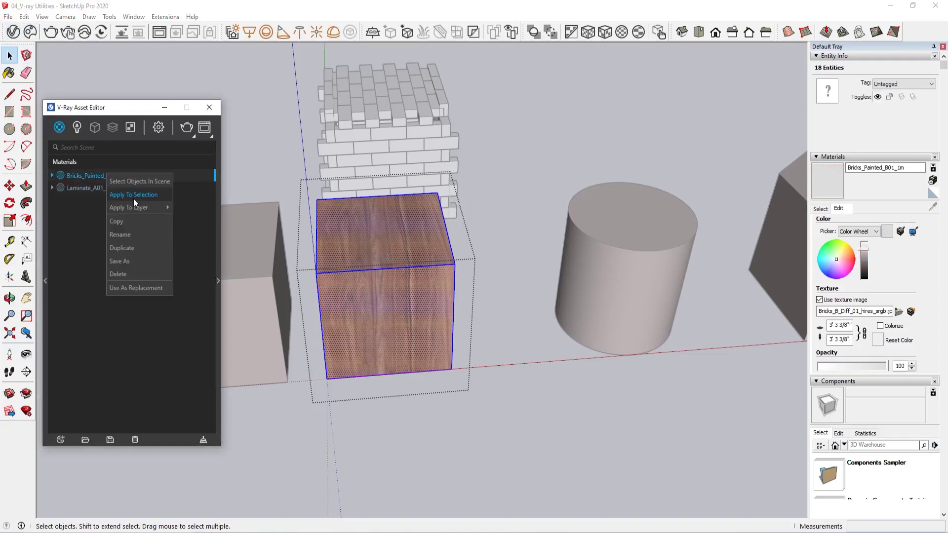
{"action": "left_click", "coordinate": [158, 211]}
{"action": "scroll", "coordinate": [545, 339], "scroll_direction": "up", "scroll_amount": 2}
{"action": "scroll", "coordinate": [485, 316], "scroll_direction": "up", "scroll_amount": 2}
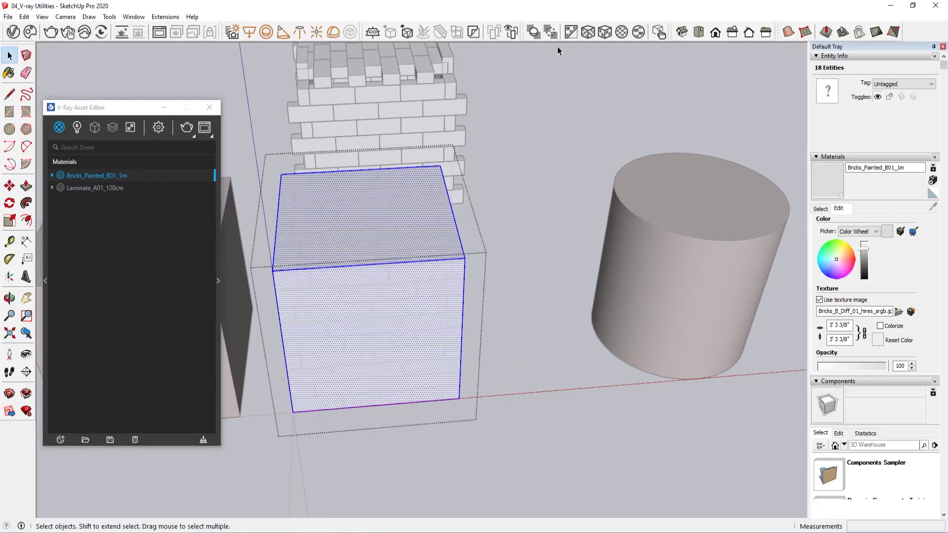
Step: Give the brick cube and the wooden cylinder's faces a seamless Tri-Planar Projection (World)
{"action": "left_click", "coordinate": [586, 35]}
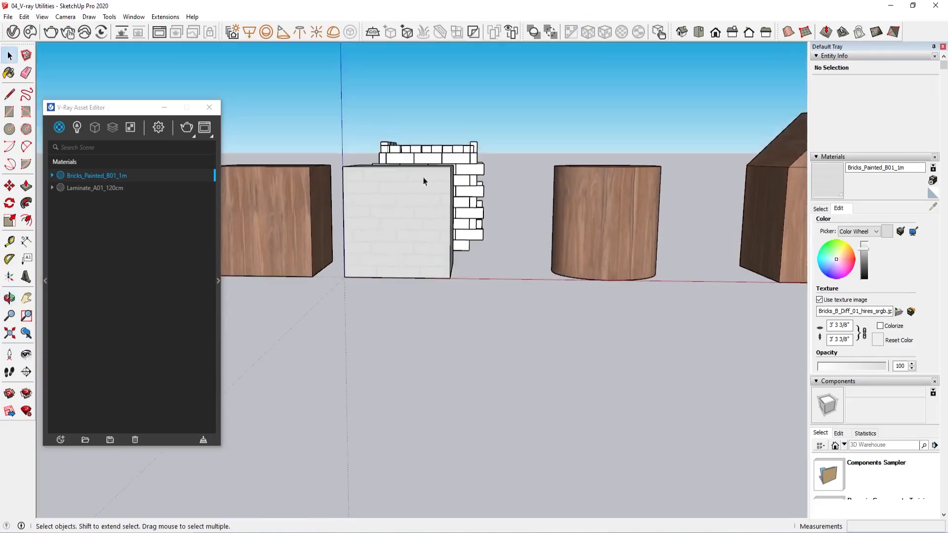
{"action": "mouse_move", "coordinate": [605, 197]}
{"action": "middle_mouse_down"}
{"action": "mouse_move", "coordinate": [583, 317]}
{"action": "mouse_move", "coordinate": [523, 262]}
{"action": "middle_mouse_up"}
{"action": "left_click", "coordinate": [583, 319]}
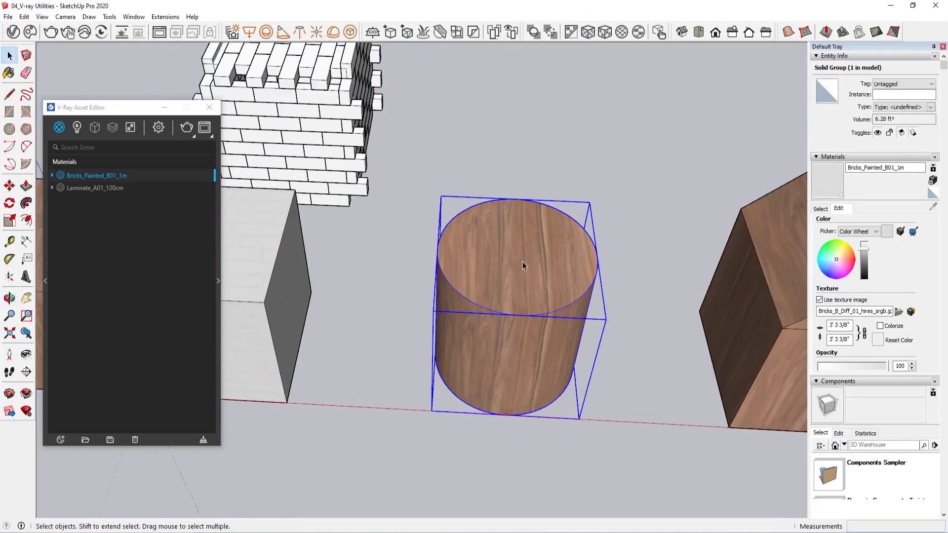
{"action": "scroll", "coordinate": [523, 254], "scroll_direction": "up", "scroll_amount": 2}
{"action": "double_click", "coordinate": [526, 249]}
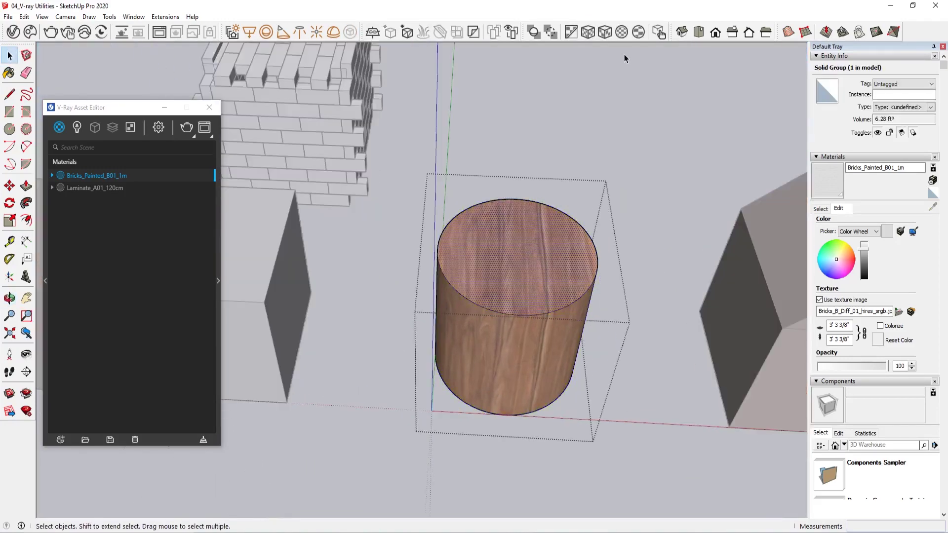
{"action": "left_click", "coordinate": [586, 34]}
Step: Exit the cylinder group and orbit lower to frame the brick cube and cylinder
{"action": "left_click", "coordinate": [567, 140]}
{"action": "scroll", "coordinate": [567, 141], "scroll_direction": "down", "scroll_amount": 3}
{"action": "middle_click_drag", "start_coordinate": [543, 148], "coordinate": [494, 222]}
{"action": "scroll", "coordinate": [430, 273], "scroll_direction": "up", "scroll_amount": 3}
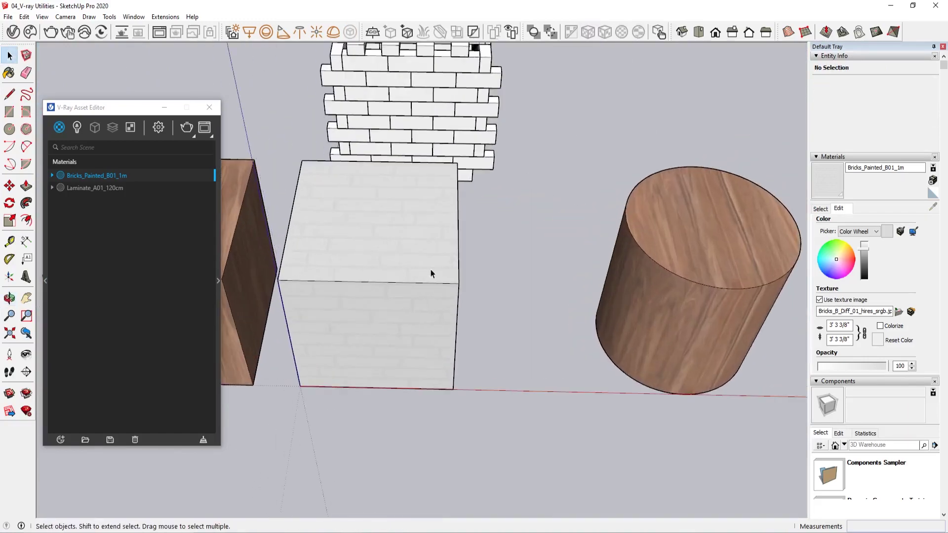
{"action": "mouse_move", "coordinate": [430, 273]}
{"action": "middle_mouse_down"}
{"action": "mouse_move", "coordinate": [485, 334]}
{"action": "mouse_move", "coordinate": [572, 186]}
{"action": "middle_mouse_up"}
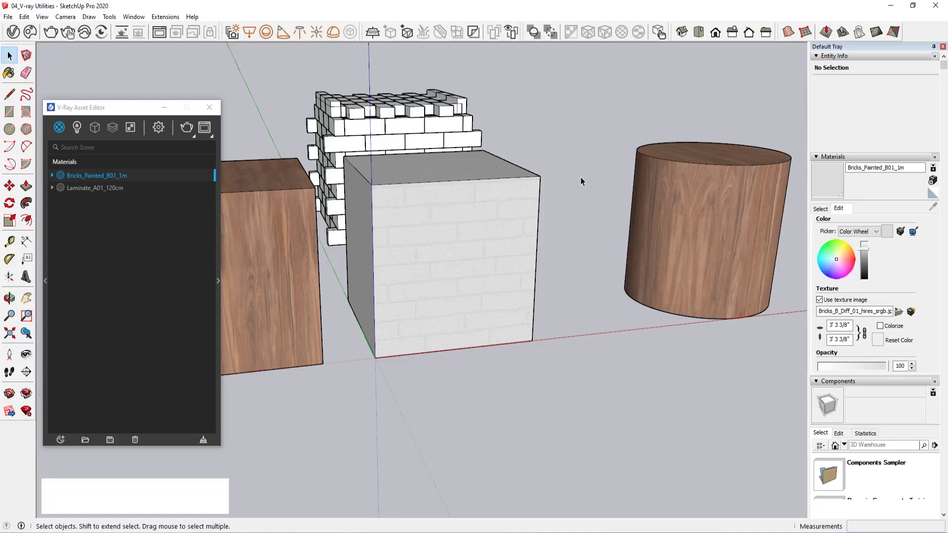
Step: Orbit around the brick cube from above, eye level and below to inspect its texture
{"action": "mouse_move", "coordinate": [580, 176]}
{"action": "middle_mouse_down"}
{"action": "mouse_move", "coordinate": [519, 156]}
{"action": "mouse_move", "coordinate": [673, 349]}
{"action": "mouse_move", "coordinate": [518, 258]}
{"action": "mouse_move", "coordinate": [537, 197]}
{"action": "mouse_move", "coordinate": [464, 221]}
{"action": "mouse_move", "coordinate": [392, 144]}
{"action": "mouse_move", "coordinate": [444, 237]}
{"action": "mouse_move", "coordinate": [393, 275]}
{"action": "mouse_move", "coordinate": [691, 296]}
{"action": "middle_mouse_up"}
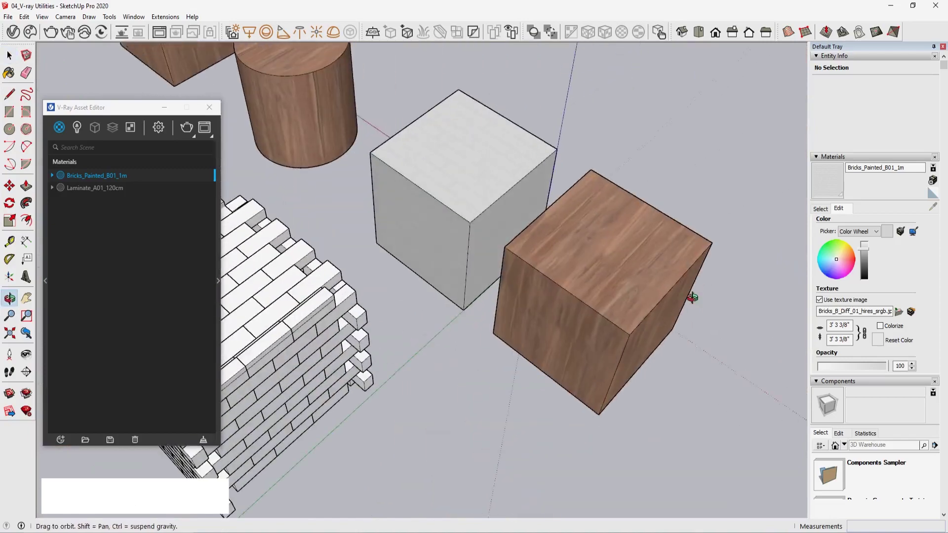
{"action": "mouse_move", "coordinate": [454, 245]}
{"action": "middle_mouse_down"}
{"action": "mouse_move", "coordinate": [109, 282]}
{"action": "mouse_move", "coordinate": [485, 230]}
{"action": "middle_mouse_up"}
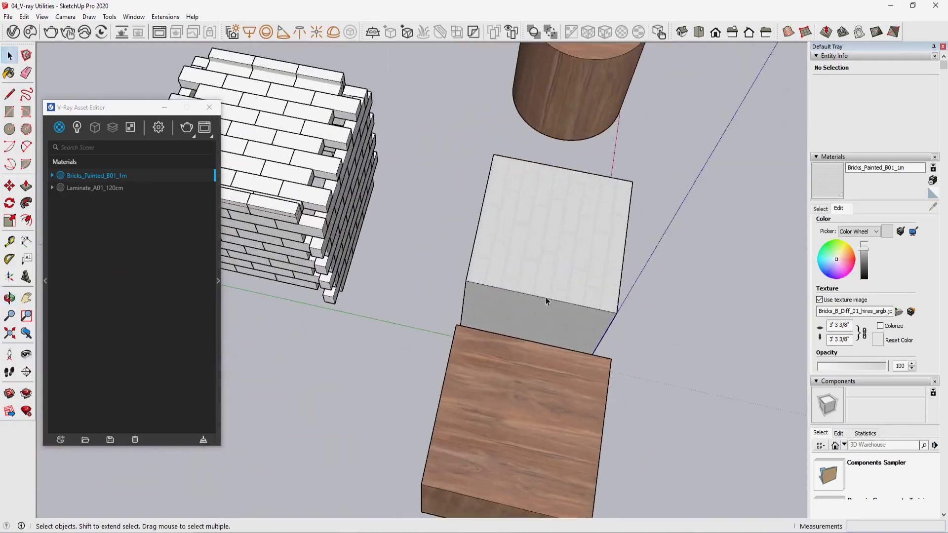
{"action": "mouse_move", "coordinate": [546, 300]}
{"action": "middle_mouse_down"}
{"action": "mouse_move", "coordinate": [499, 387]}
{"action": "mouse_move", "coordinate": [517, 287]}
{"action": "middle_mouse_up"}
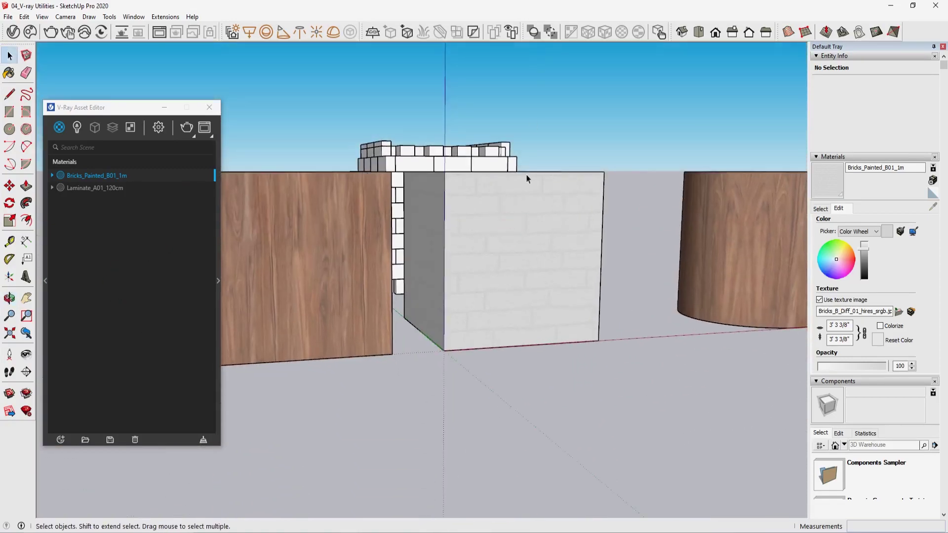
{"action": "middle_click_drag", "start_coordinate": [437, 355], "coordinate": [505, 218]}
{"action": "mouse_move", "coordinate": [477, 178]}
{"action": "middle_mouse_down"}
{"action": "mouse_move", "coordinate": [274, 284]}
{"action": "mouse_move", "coordinate": [524, 340]}
{"action": "mouse_move", "coordinate": [522, 358]}
{"action": "mouse_move", "coordinate": [422, 351]}
{"action": "middle_mouse_up"}
Step: Close the V-Ray Asset Editor and pull back to see all the objects
{"action": "left_click", "coordinate": [209, 107]}
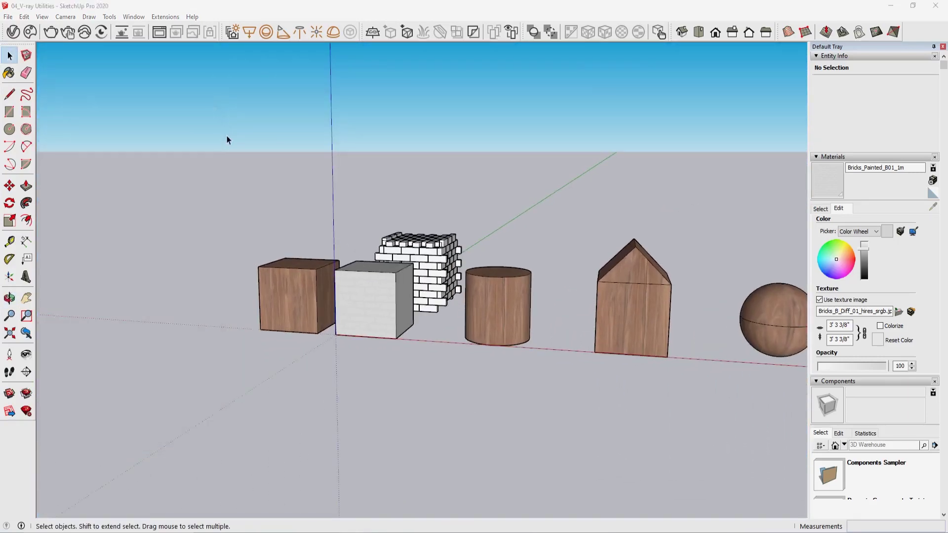
{"action": "mouse_move", "coordinate": [227, 140]}
{"action": "middle_mouse_down"}
{"action": "mouse_move", "coordinate": [461, 260]}
{"action": "mouse_move", "coordinate": [552, 268]}
{"action": "middle_mouse_up"}
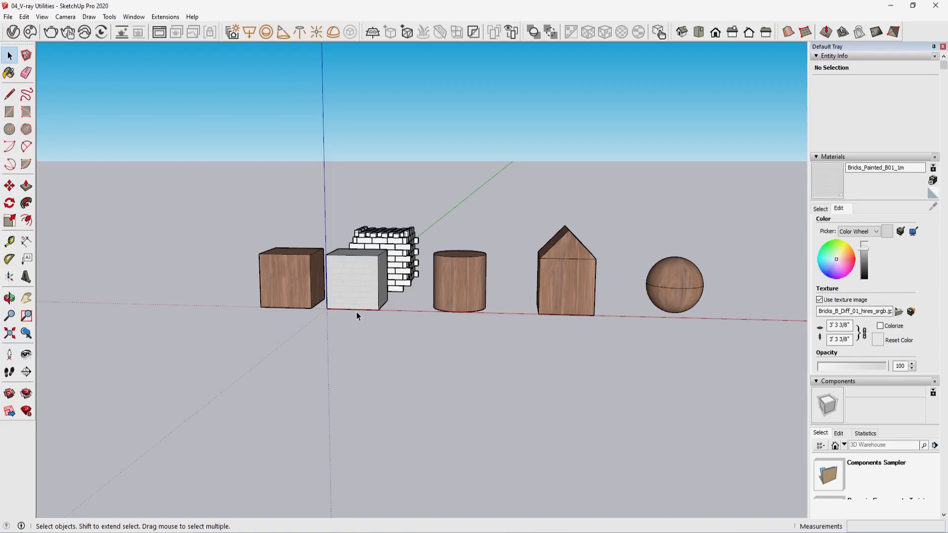
{"action": "scroll", "coordinate": [357, 310], "scroll_direction": "up", "scroll_amount": 3}
Step: Check the brick cube up close, then toggle textures off and back on to compare
{"action": "middle_click_drag", "start_coordinate": [357, 310], "coordinate": [349, 353]}
{"action": "left_click", "coordinate": [357, 300]}
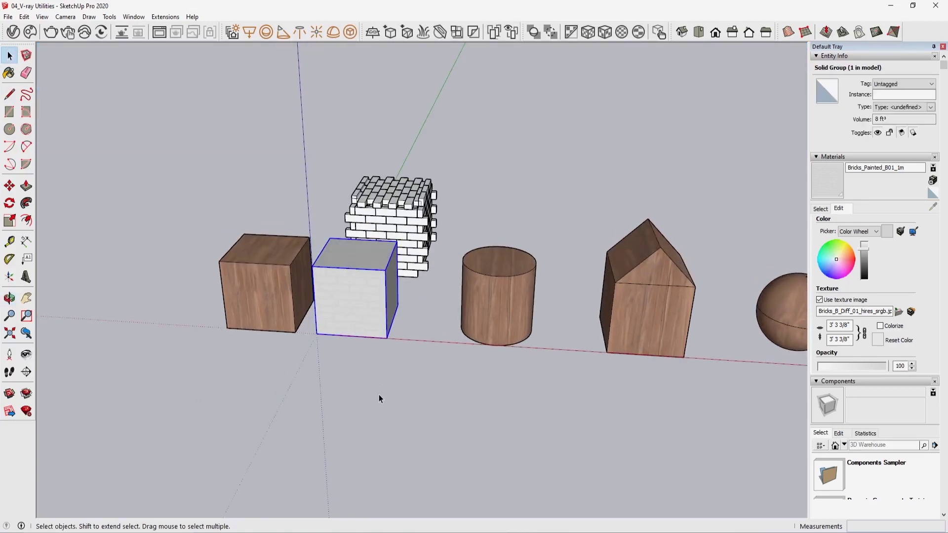
{"action": "left_click", "coordinate": [379, 396]}
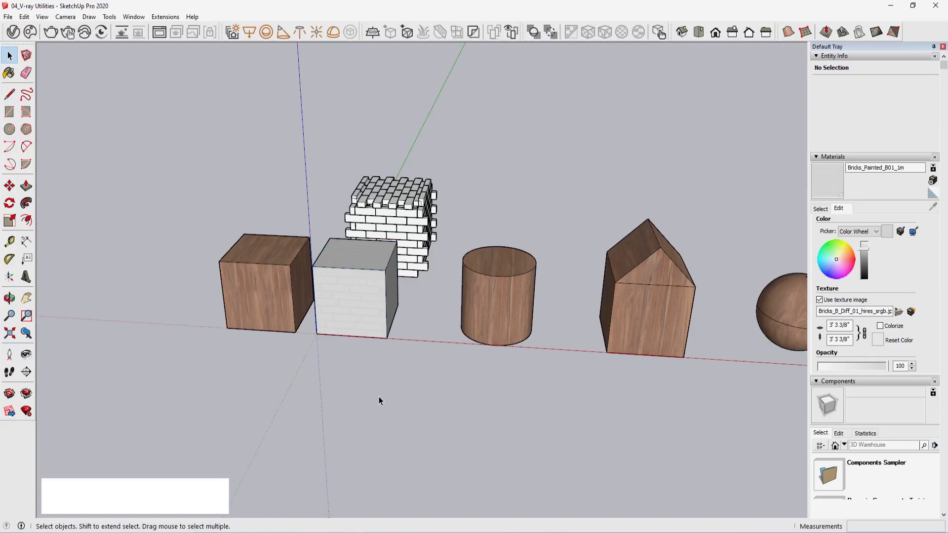
{"action": "left_click", "coordinate": [550, 32]}
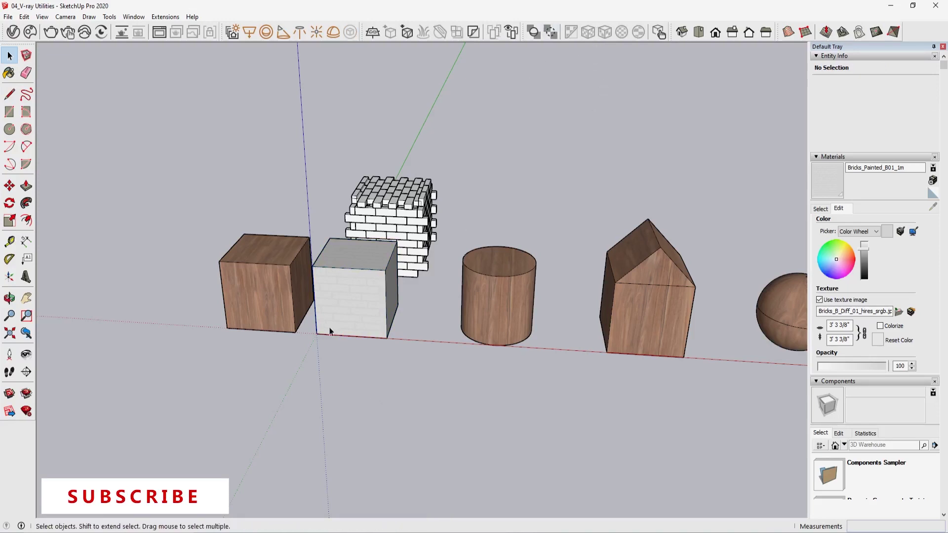
{"action": "left_click", "coordinate": [372, 381]}
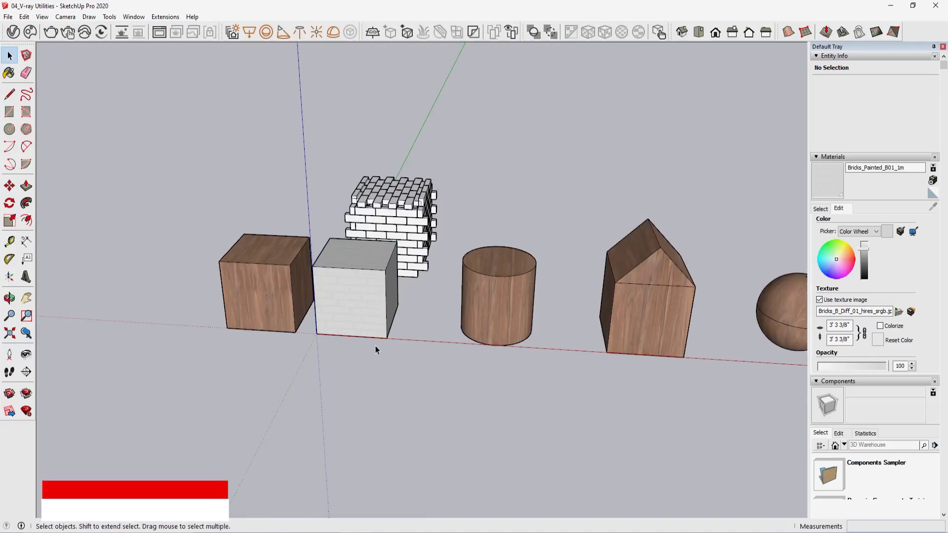